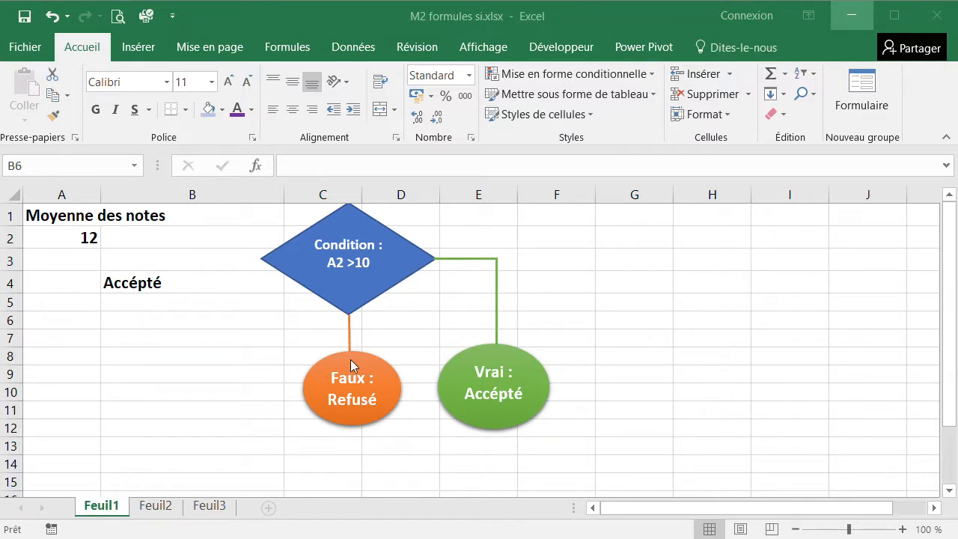
Start an SI formula in cell B6 with the logical test A2>10
click(123, 327)
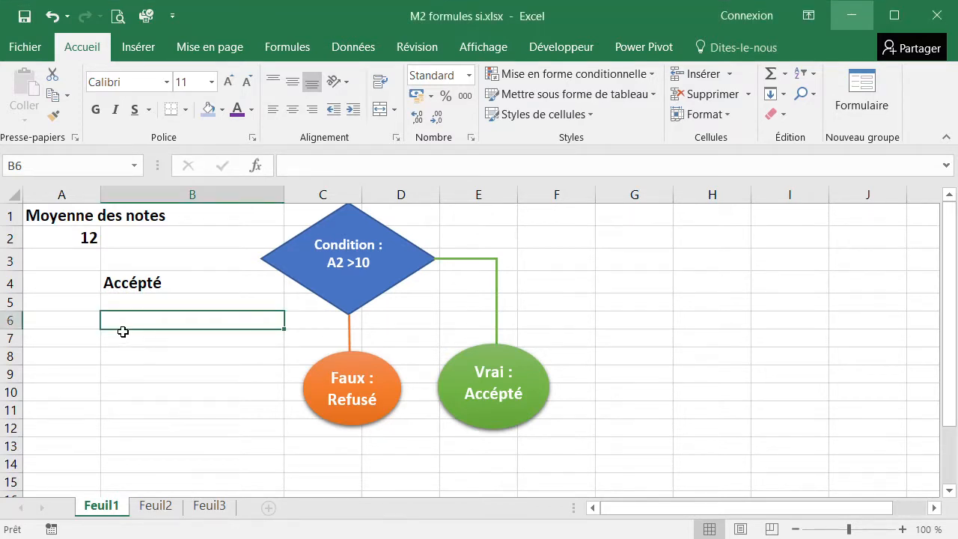
text(=si)
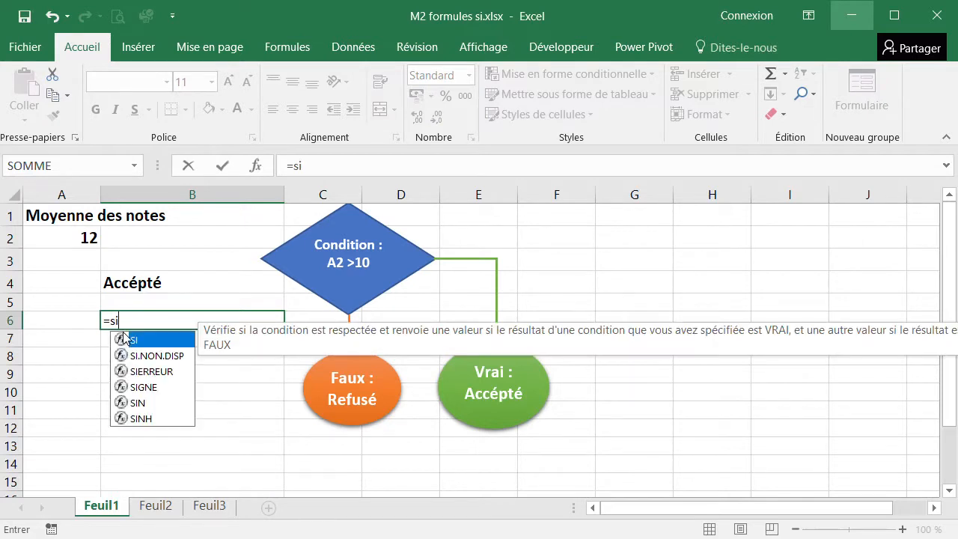
text(()
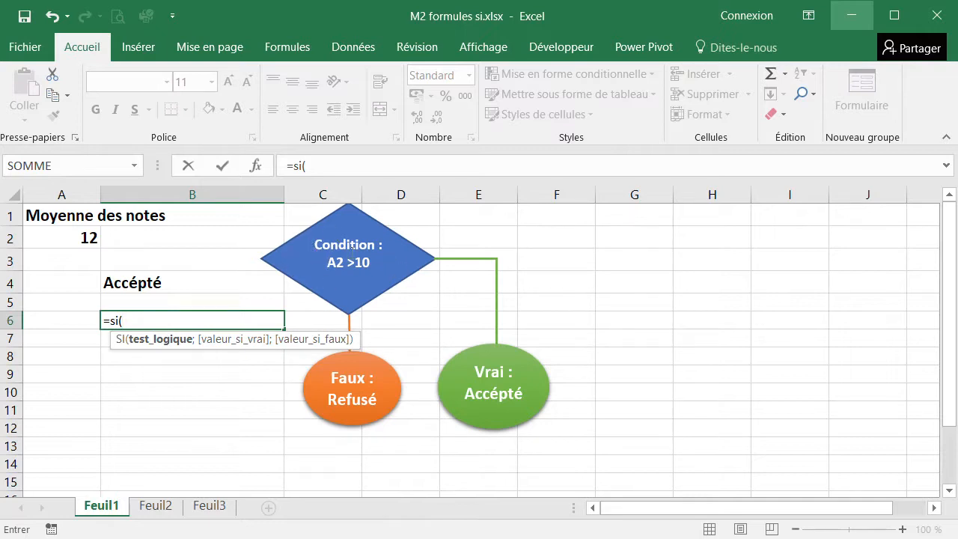
click(59, 241)
text(<)
key(BackSpace)
text(>)
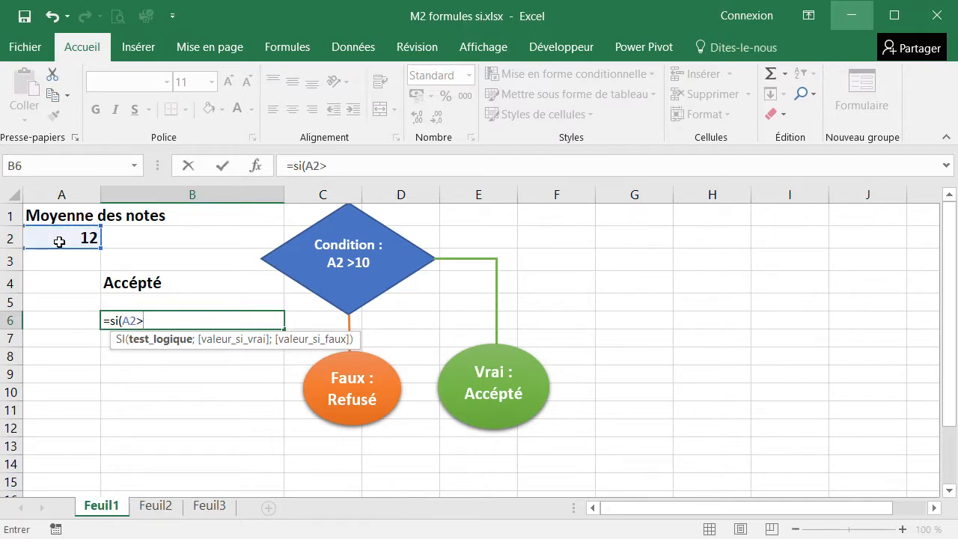
text(10;)
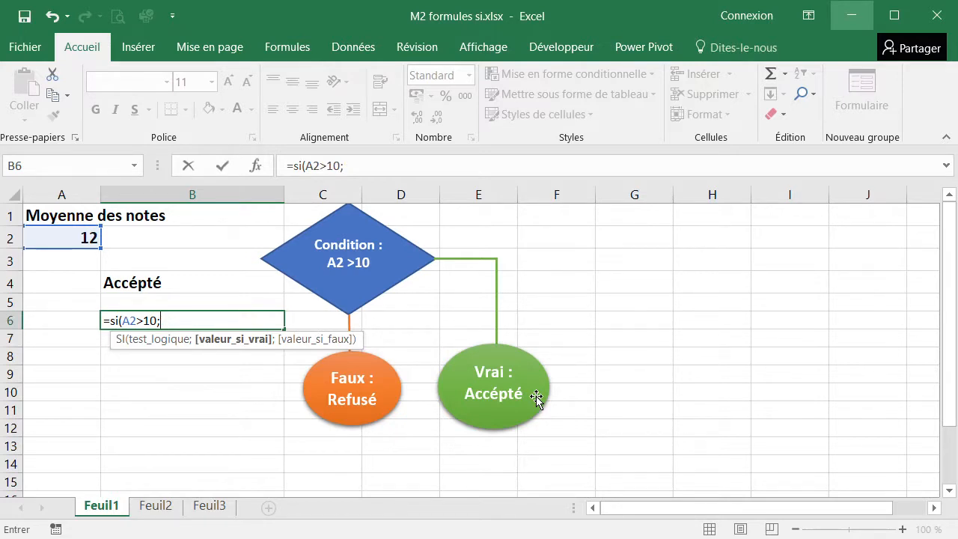
Complete the B6 formula with "Accépté" as the value if true and "Refusé" as the value if false
text(a)
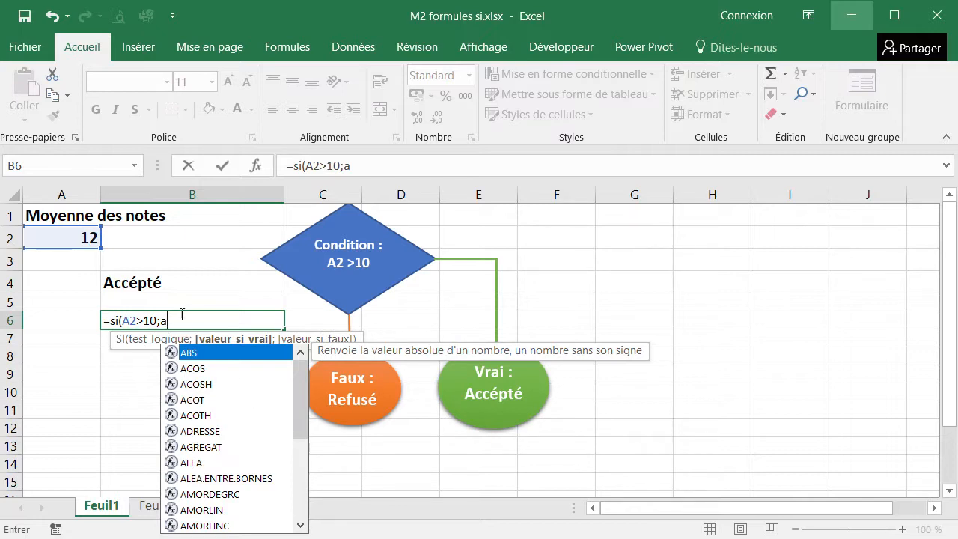
key(BackSpace)
text("Ac)
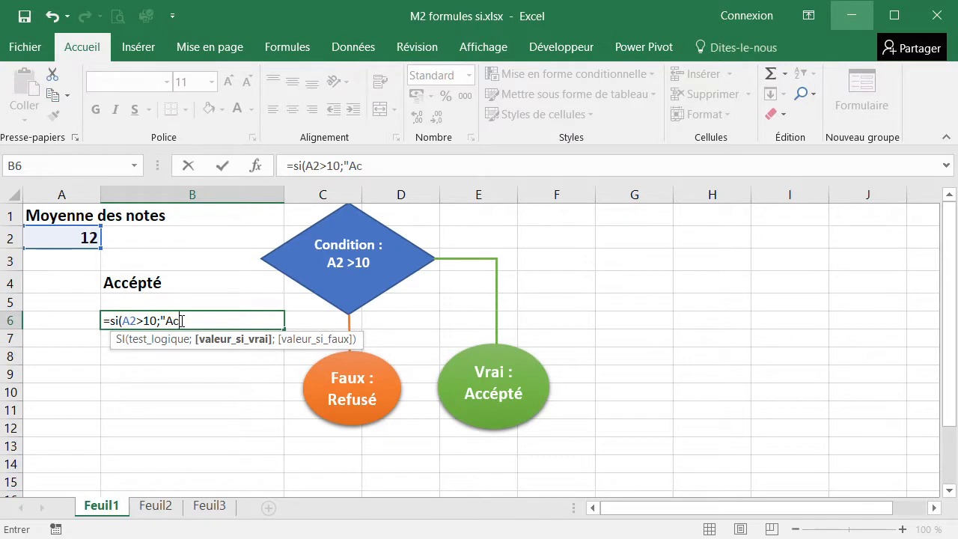
text(cépté";)
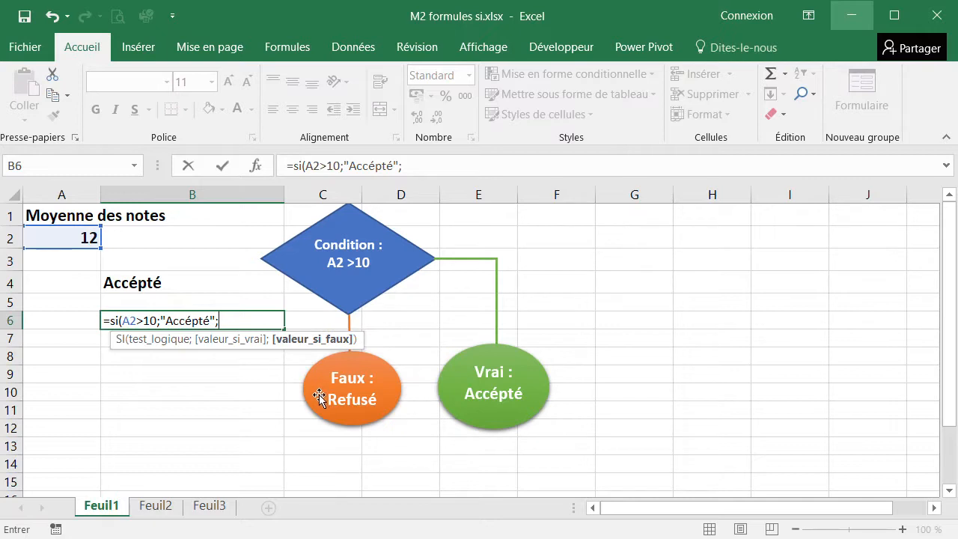
text("Refusé"))
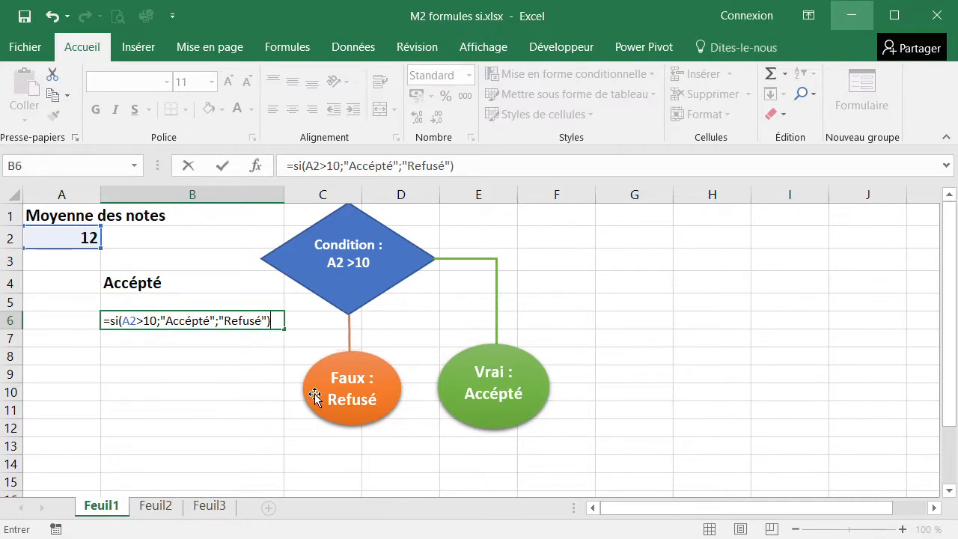
key(Return)
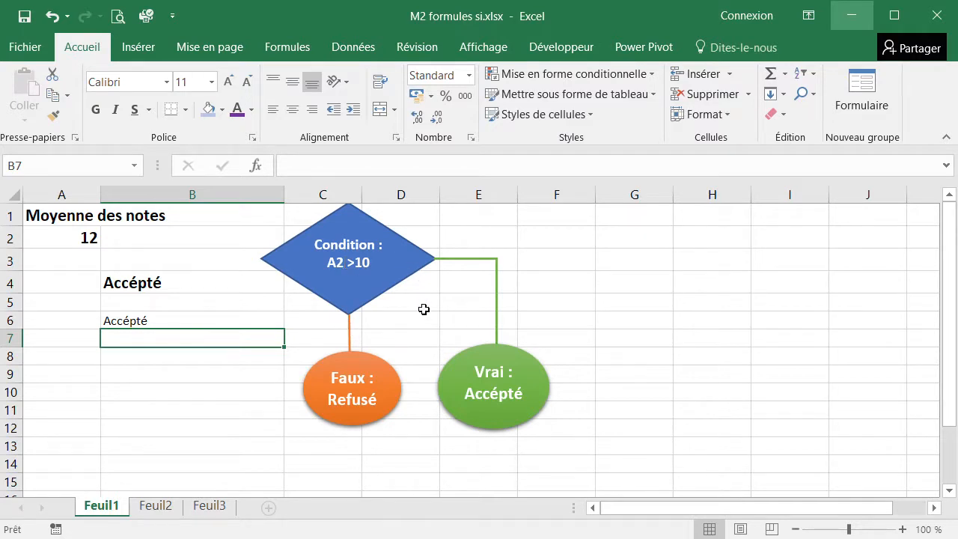
Examine the arguments of the existing SI formula in cell B4, leaving the formula as it is
click(161, 282)
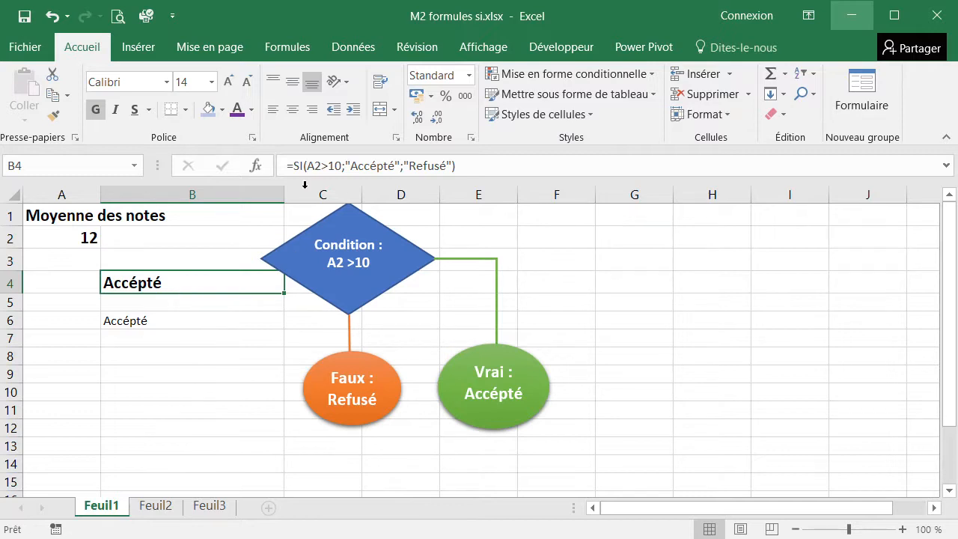
click(342, 166)
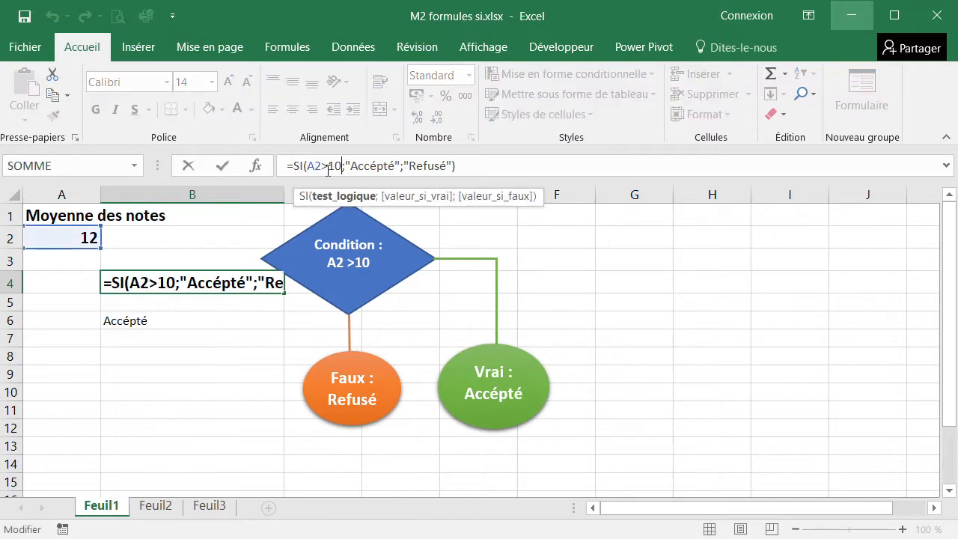
drag(56, 249, 72, 237)
drag(346, 166, 452, 166)
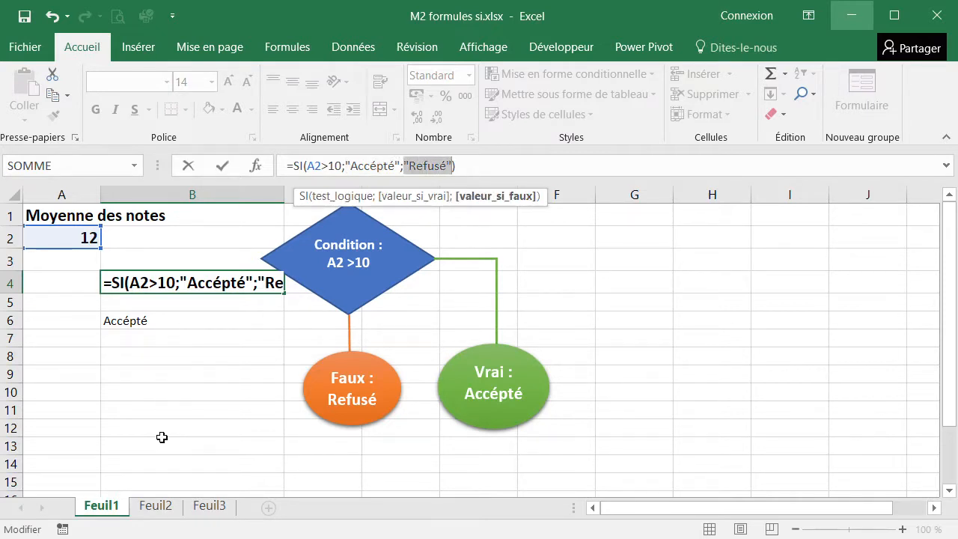
click(174, 386)
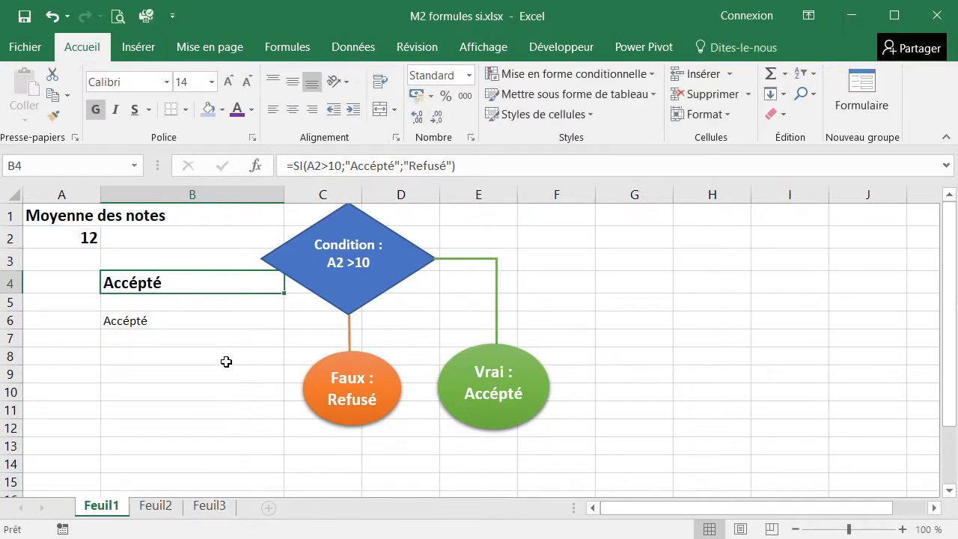
click(226, 357)
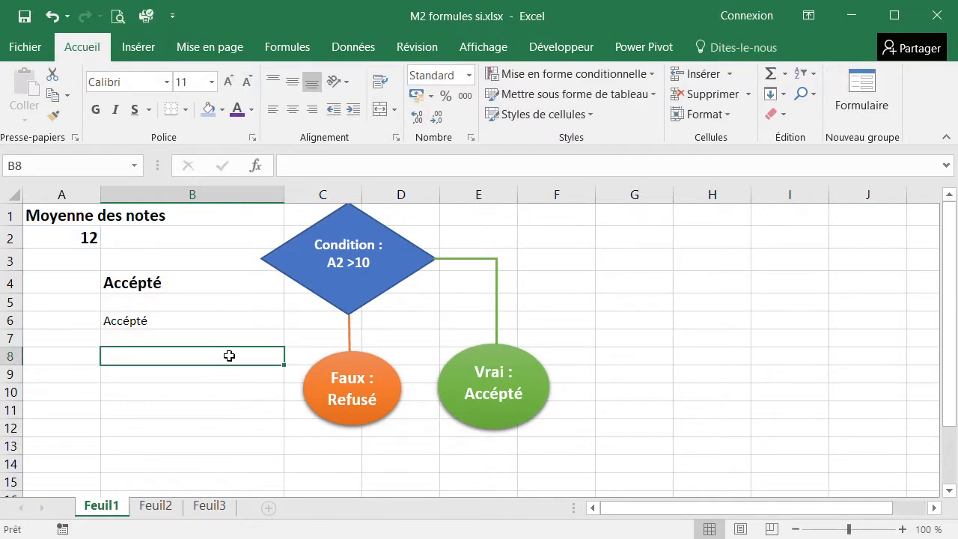
Open sheet Feuil2 and compare the simple and nested SI flowcharts with the formulas written below them
click(157, 509)
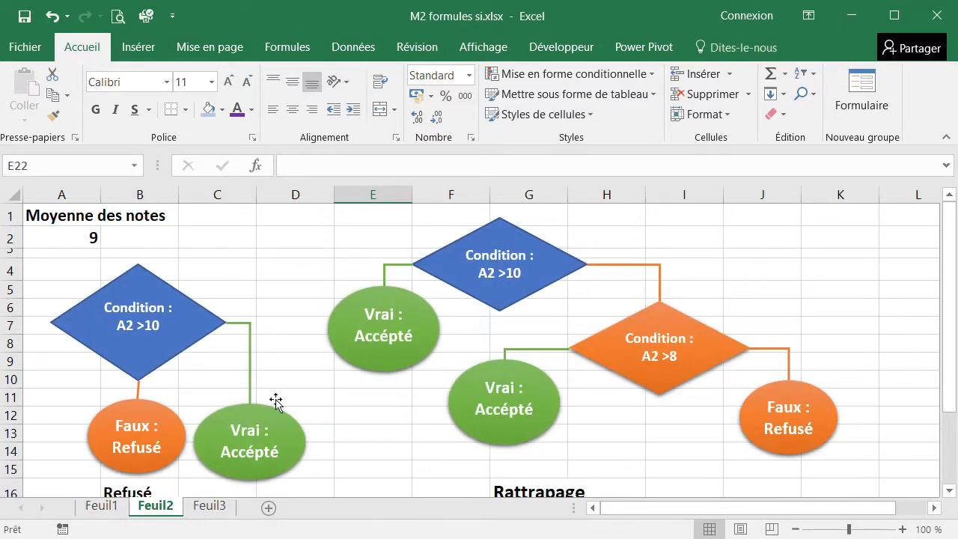
click(292, 306)
scroll(292, 307, down, 1)
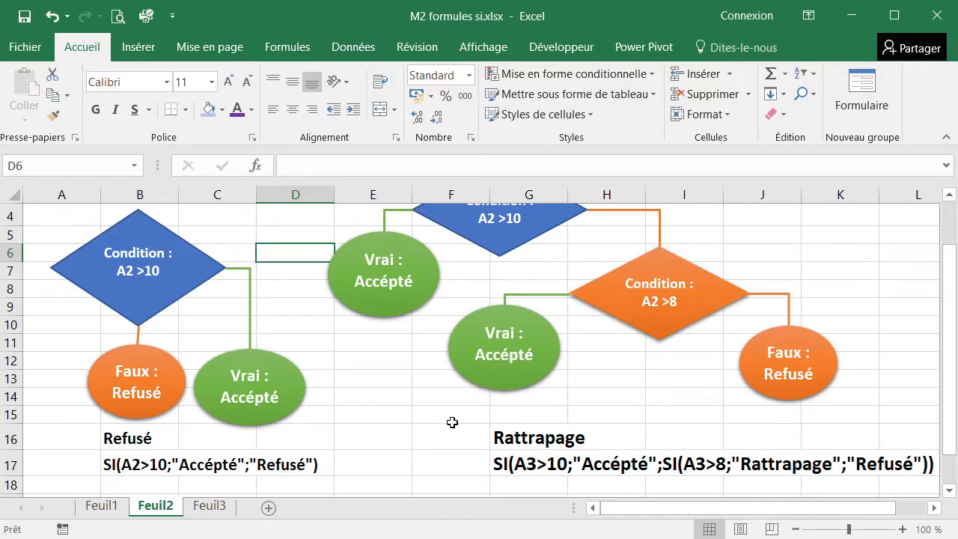
scroll(455, 419, up, 1)
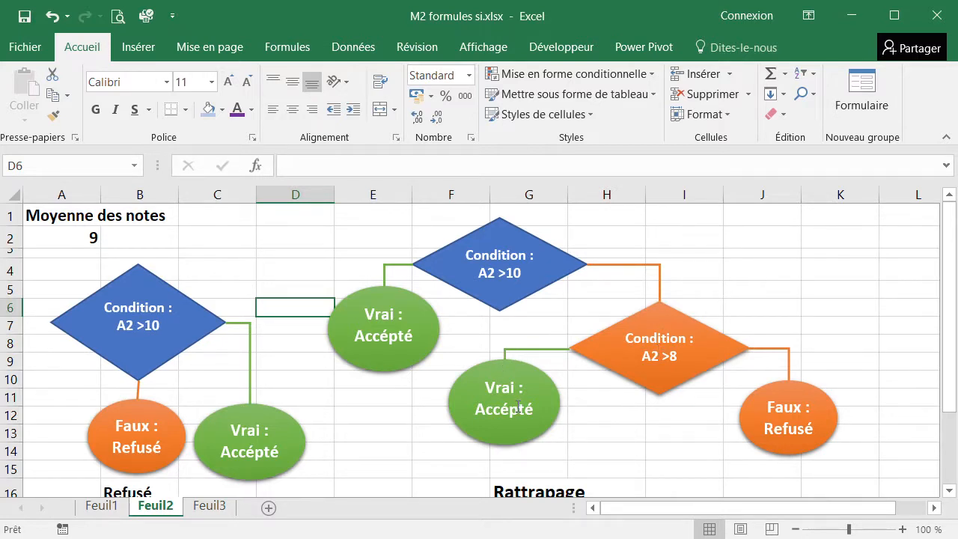
scroll(517, 407, down, 2)
scroll(516, 400, up, 1)
scroll(519, 363, up, 1)
scroll(688, 350, down, 1)
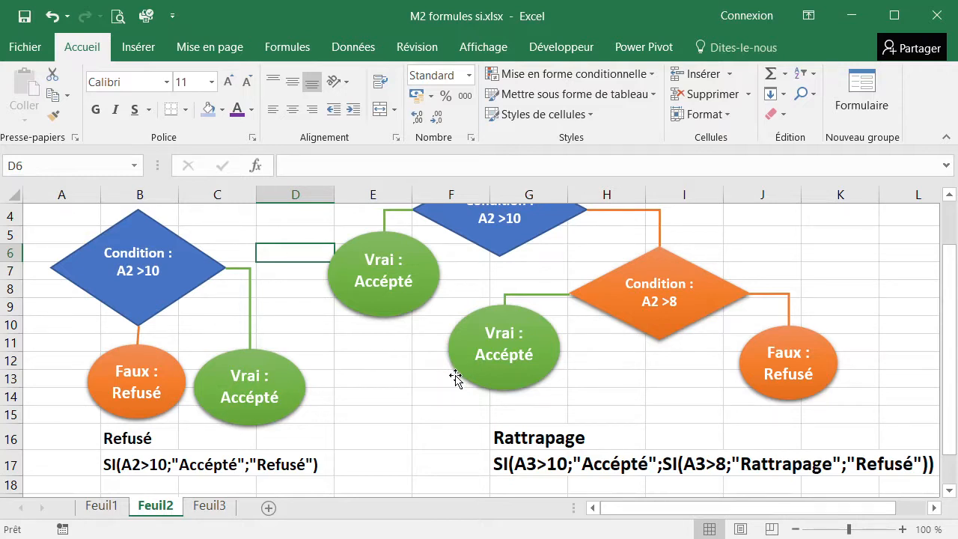
scroll(459, 372, up, 1)
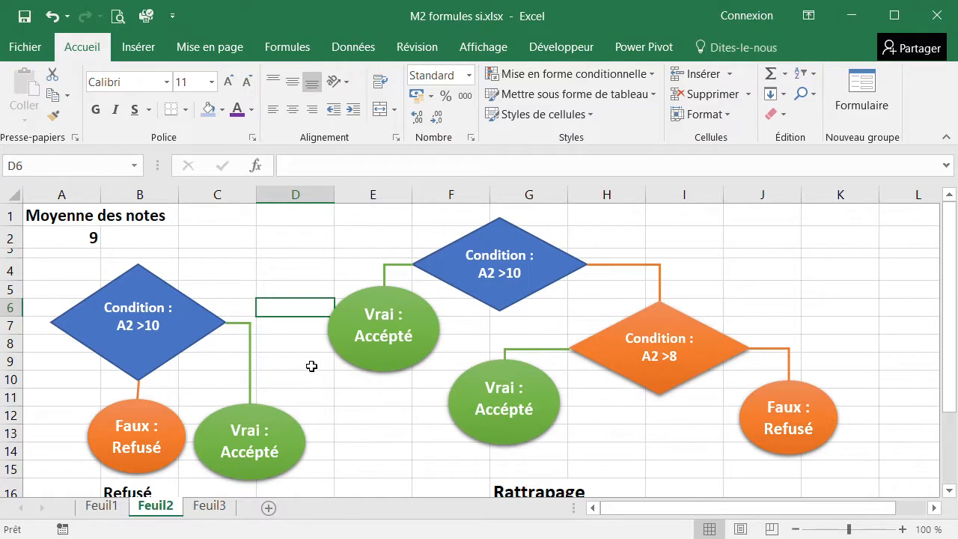
click(269, 269)
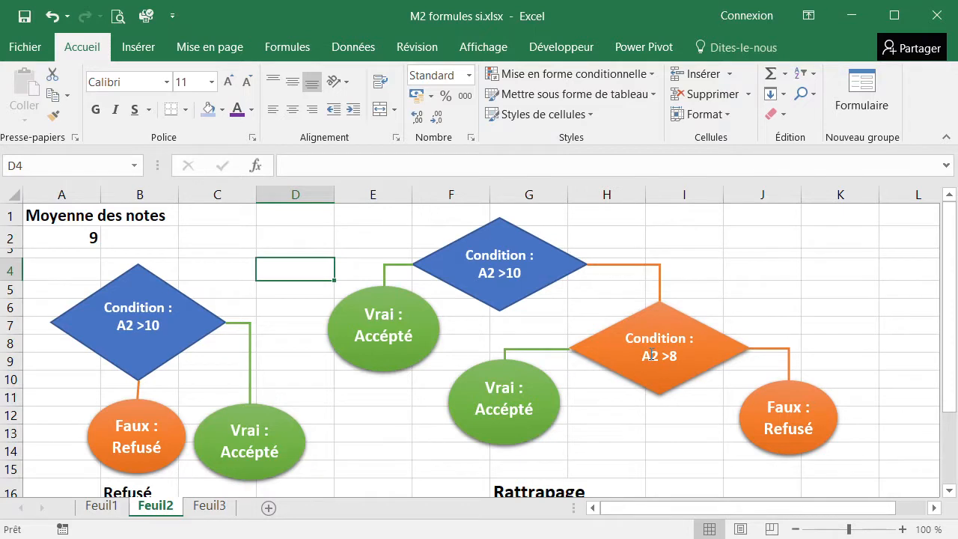
Open sheet Feuil3 with the ribbon collapsed and start an SI formula in the empty Appréciation cell F4
click(208, 507)
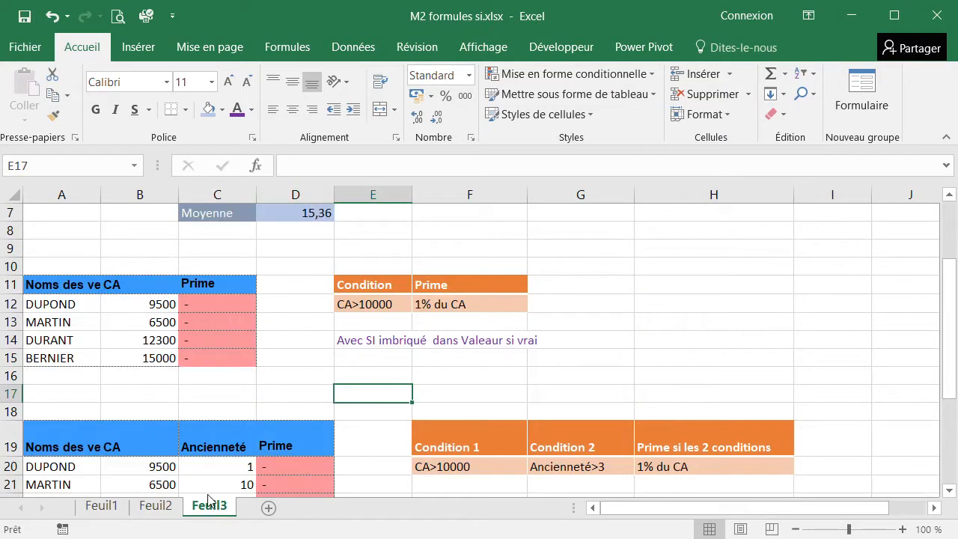
click(945, 137)
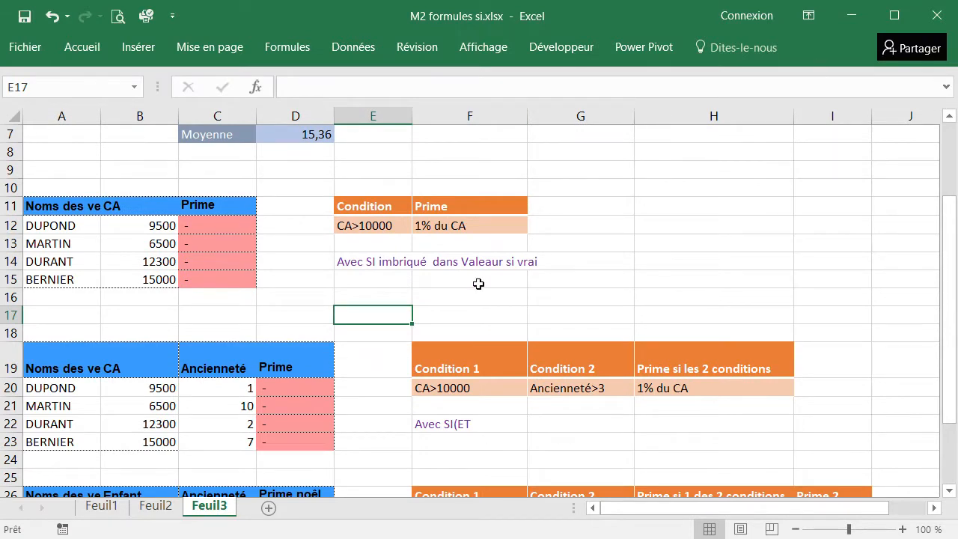
scroll(292, 304, up, 2)
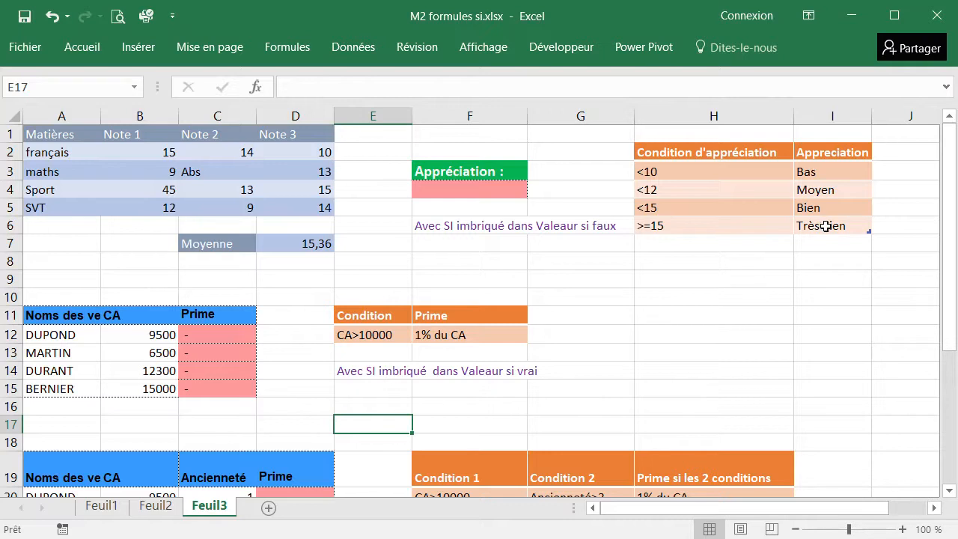
click(440, 190)
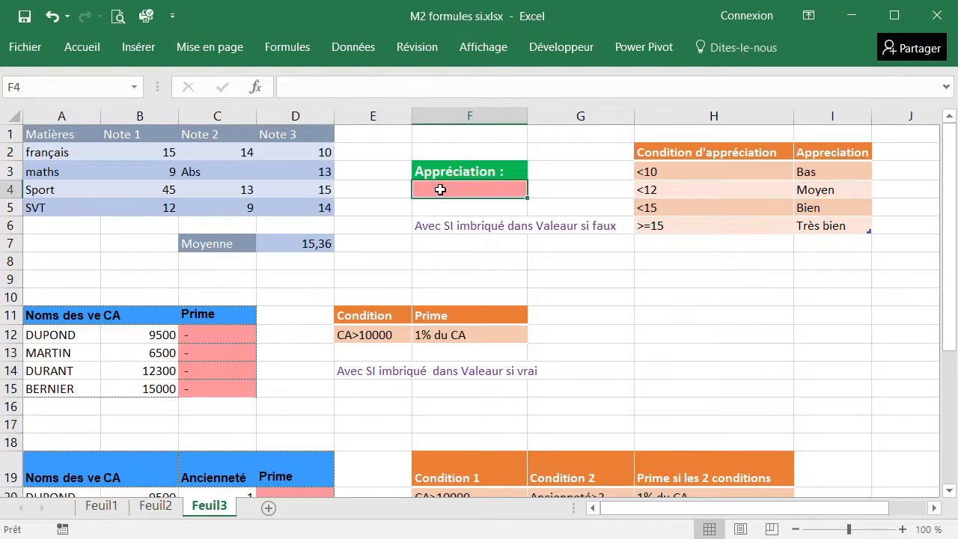
text(=si)
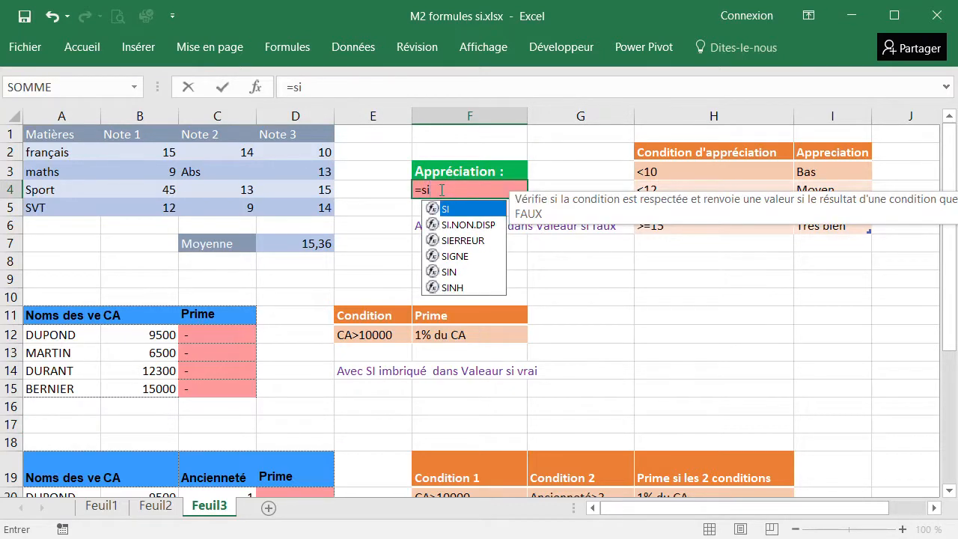
text(()
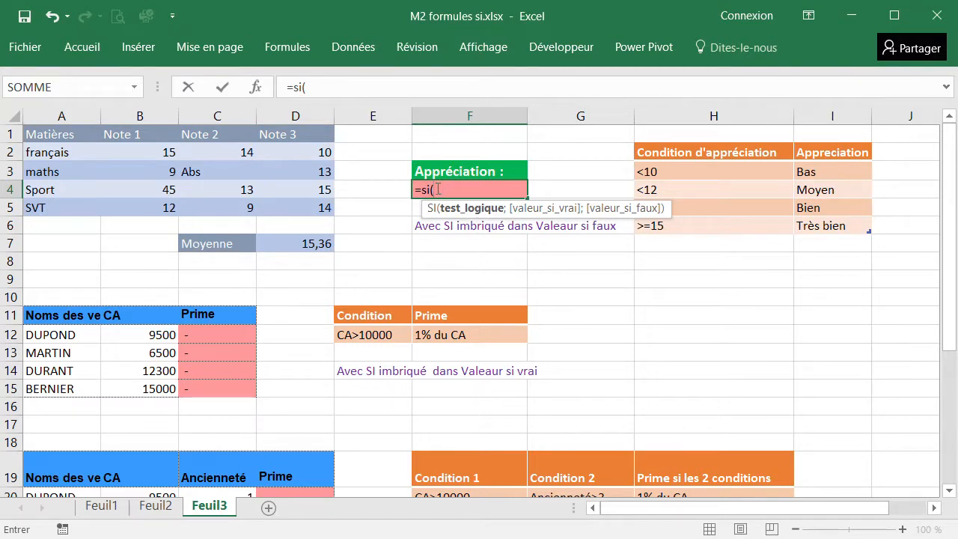
text(moy)
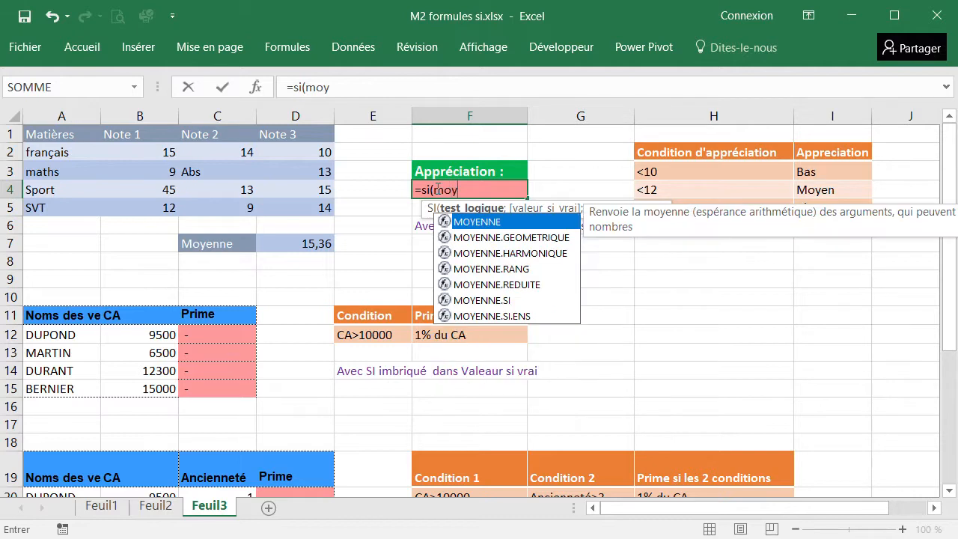
text(enn()
drag(139, 154, 293, 200)
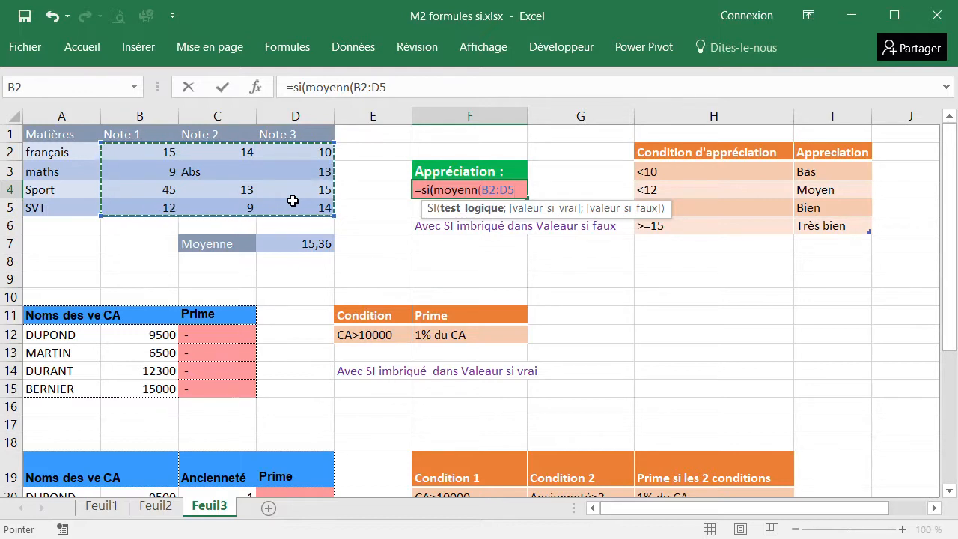
key(BackSpace)
key(BackSpace)
key(BackSpace)
key(BackSpace)
key(BackSpace)
key(BackSpace)
key(BackSpace)
key(BackSpace)
key(BackSpace)
key(BackSpace)
key(BackSpace)
key(BackSpace)
key(BackSpace)
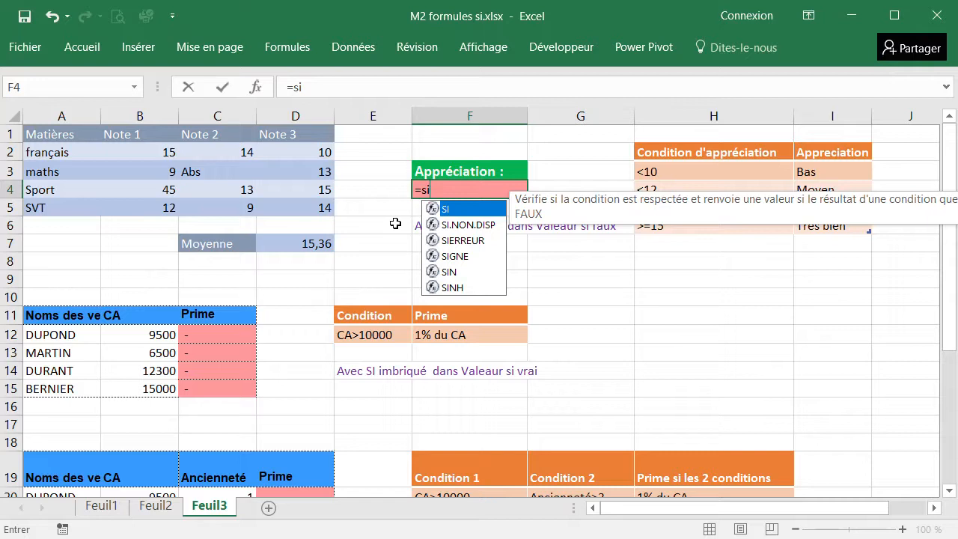
Give the SI formula in F4 the test D7<10 and cell I3 as the value if true
text(()
click(305, 245)
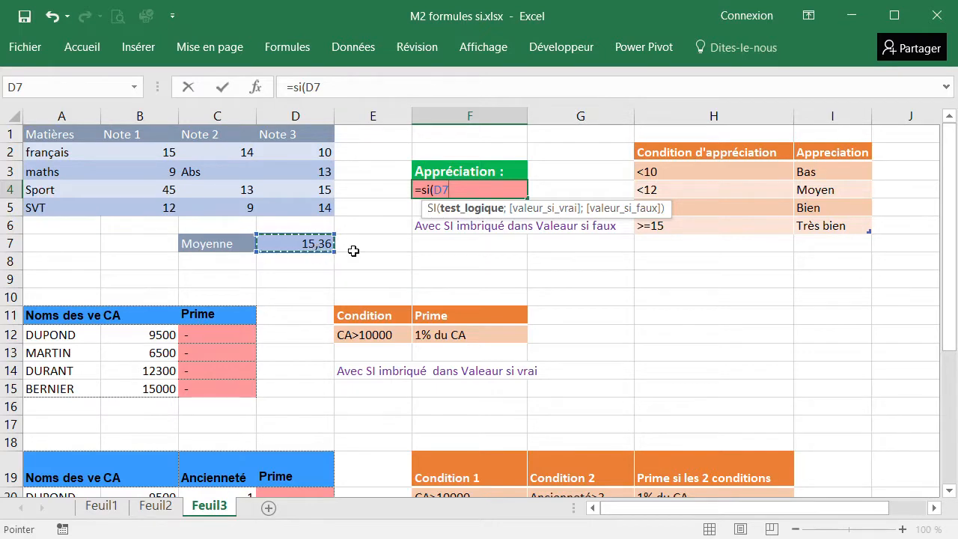
text(<10;)
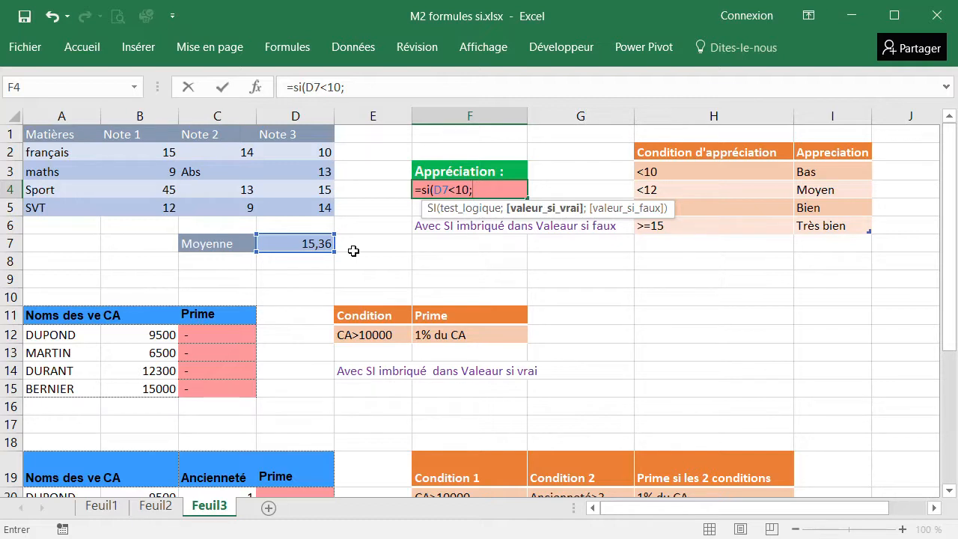
text("bas)
key(BackSpace)
key(BackSpace)
key(BackSpace)
click(821, 173)
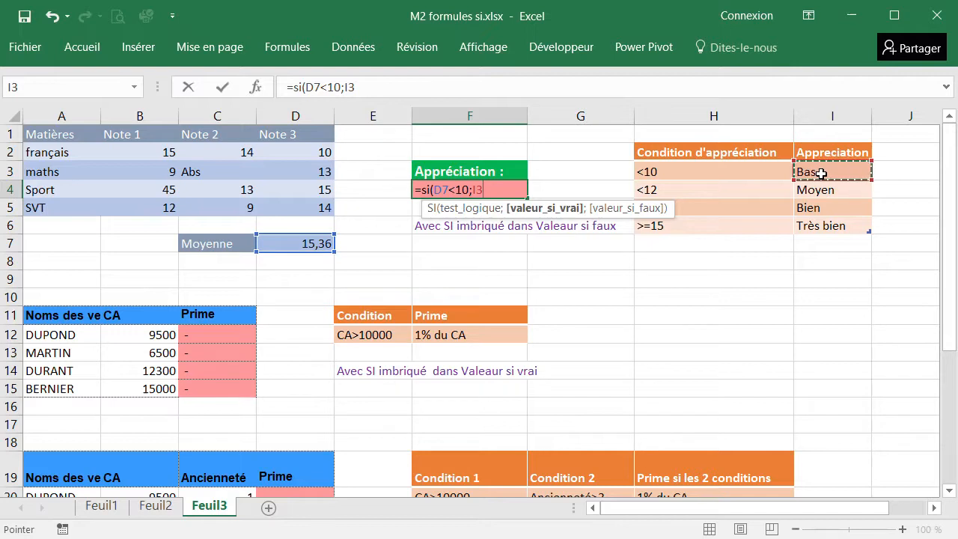
text(;)
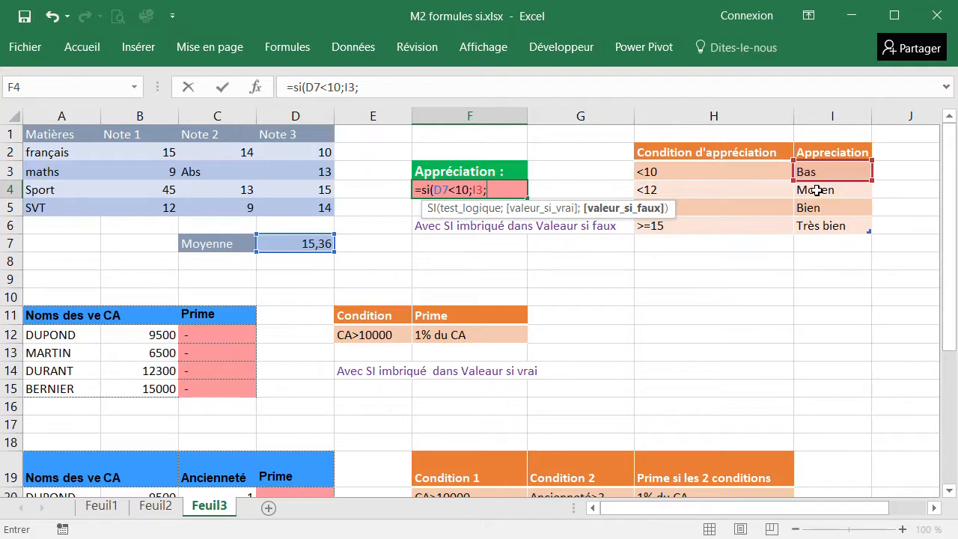
Nest a second SI as the value if false in F4, with the test D7<12 and cell I4 (Moyen) as its value if true
text(si)
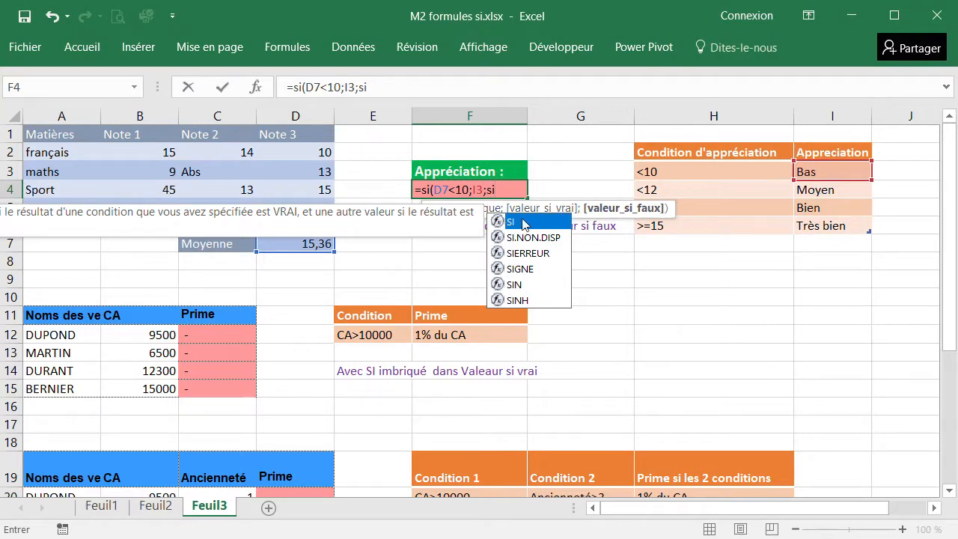
text(()
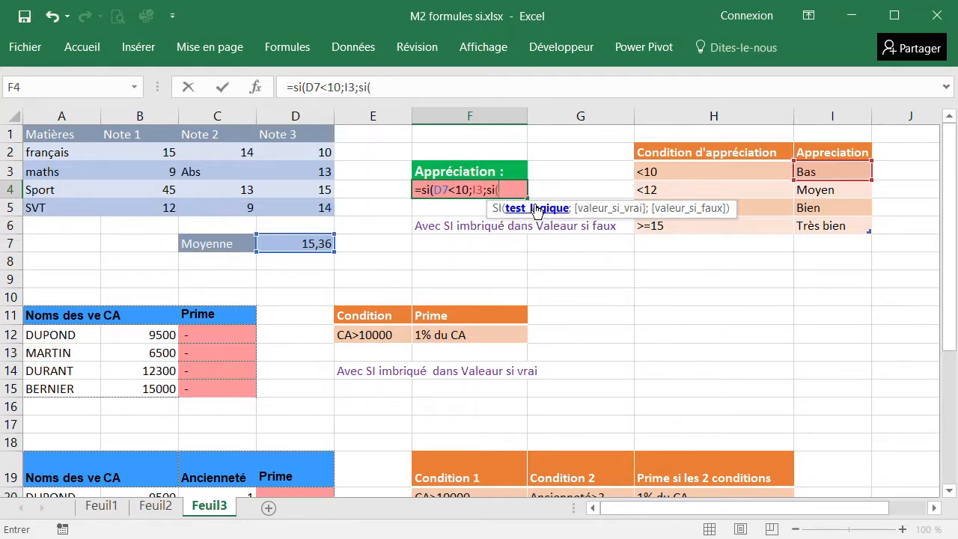
click(296, 243)
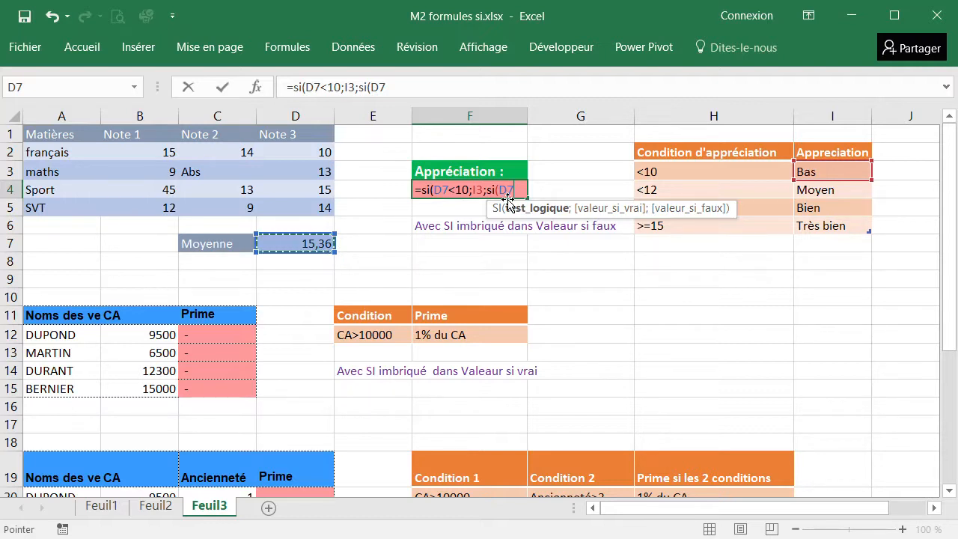
text(>)
text(<)
text(12)
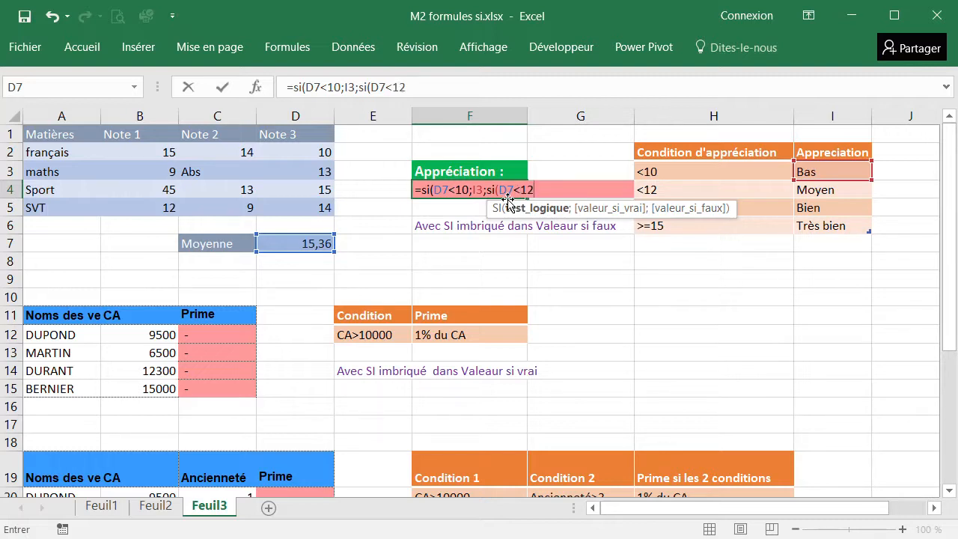
text(;)
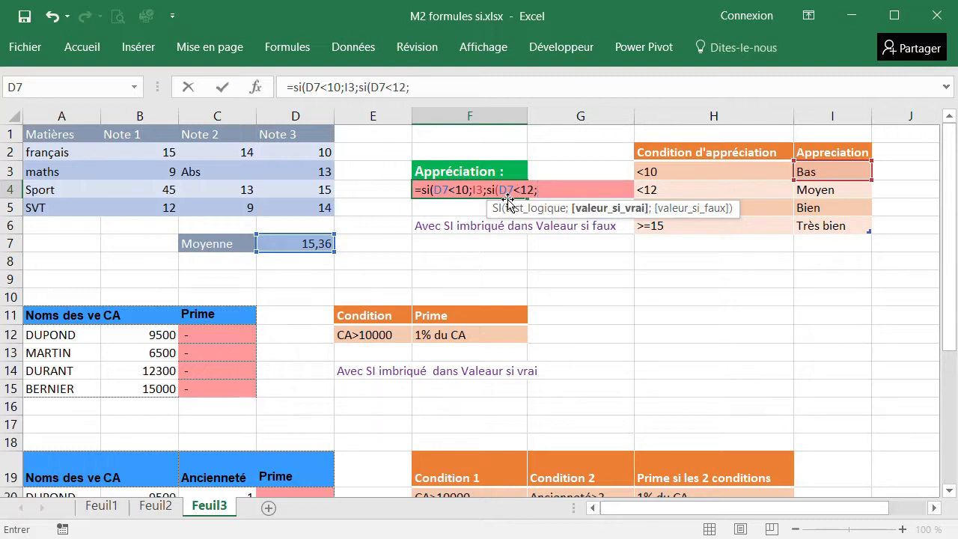
click(832, 193)
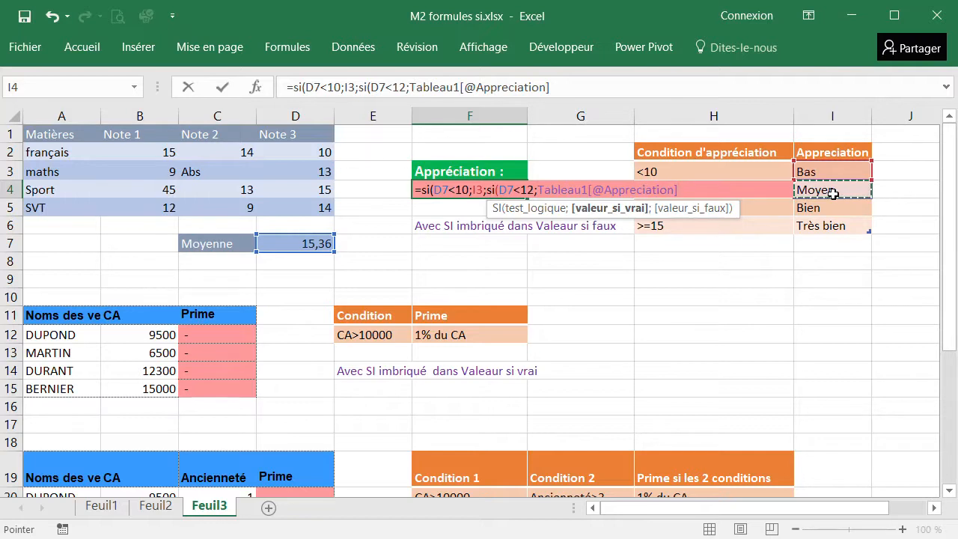
text(;)
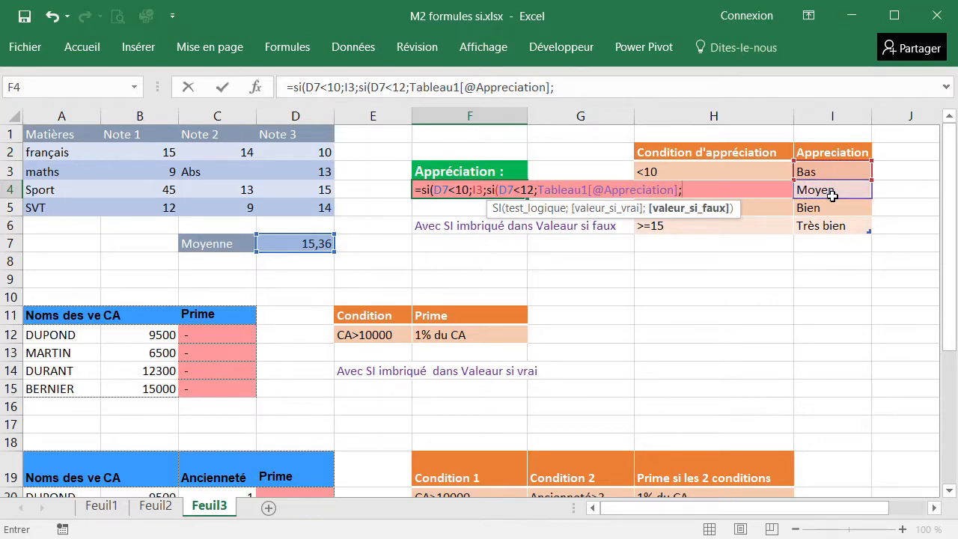
Nest a third SI as the next value if false, with the test D7<15 and cell I5 (Bien) as its value if true
text(si)
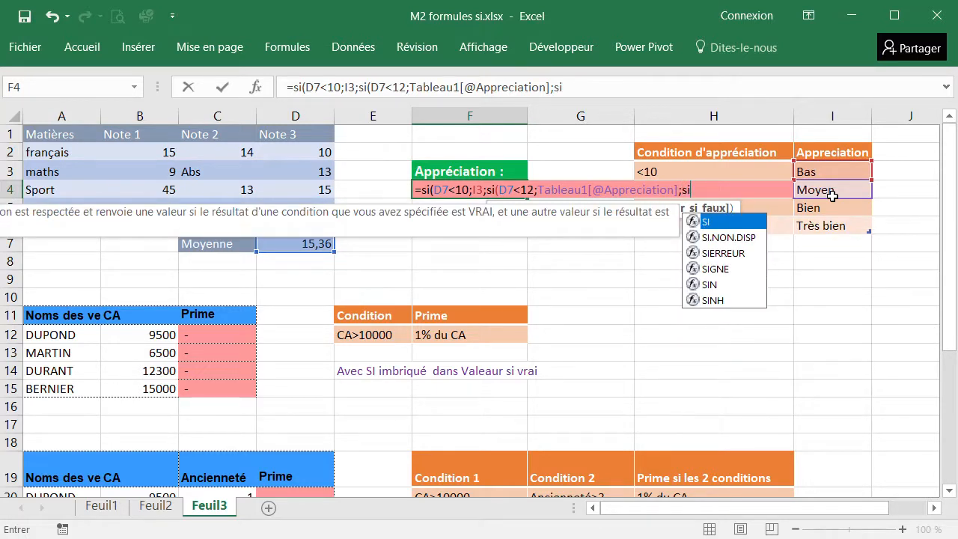
text(()
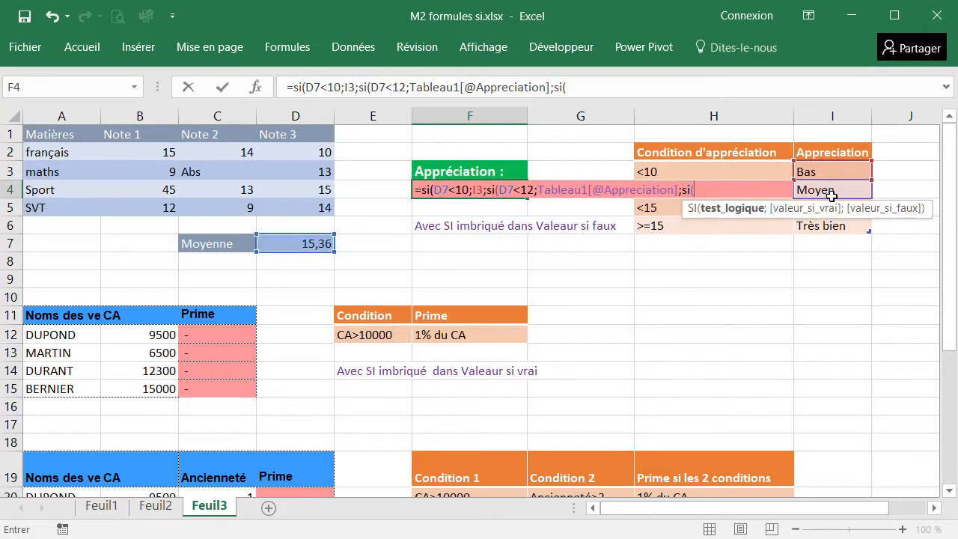
click(297, 244)
text(<15)
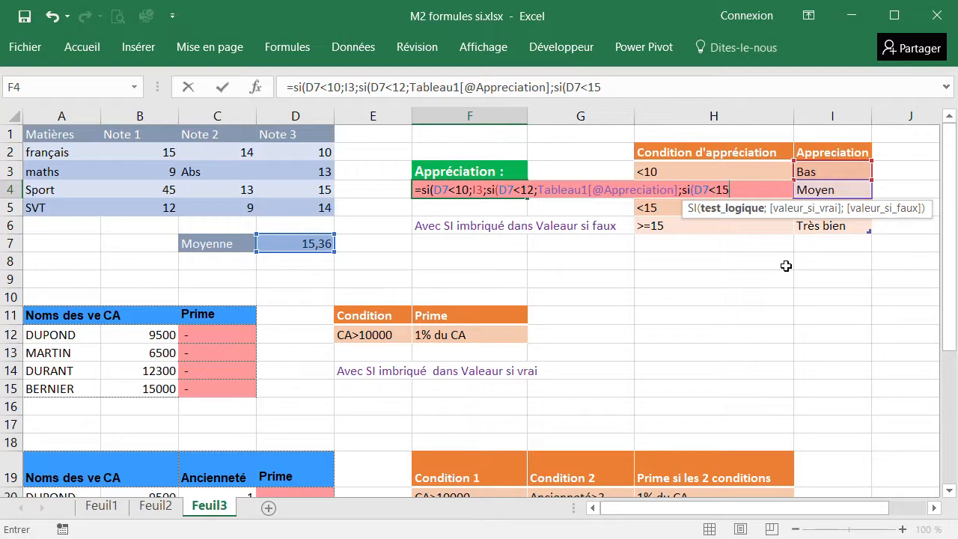
text(;)
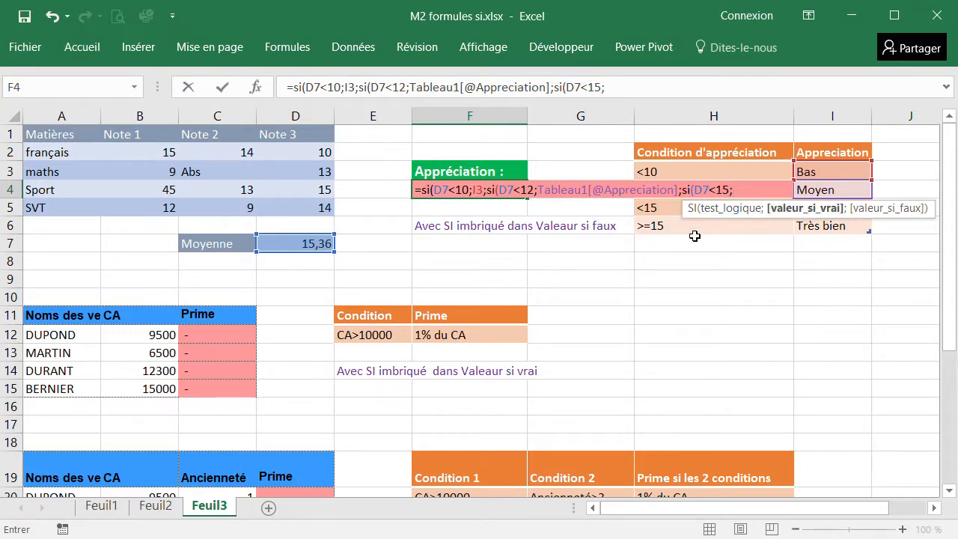
click(823, 244)
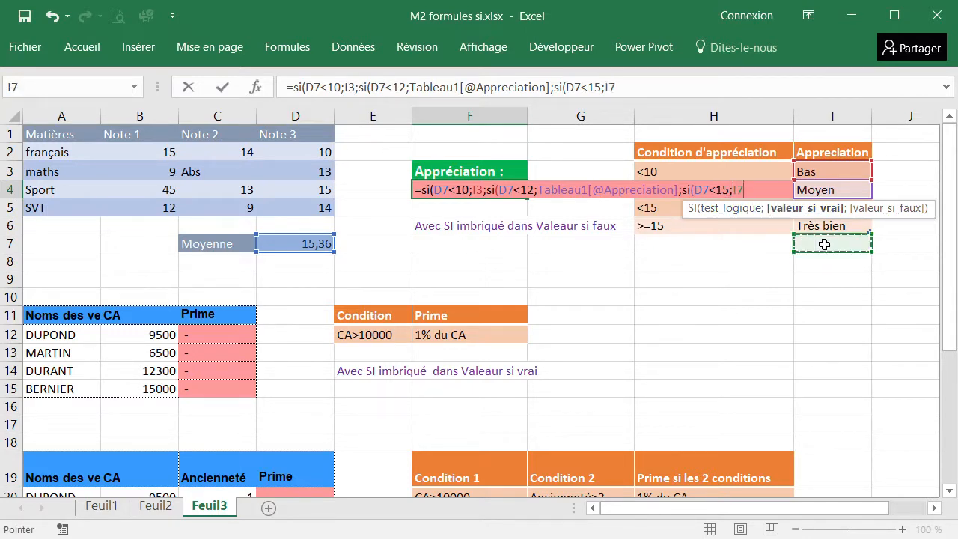
key(Up)
key(Up)
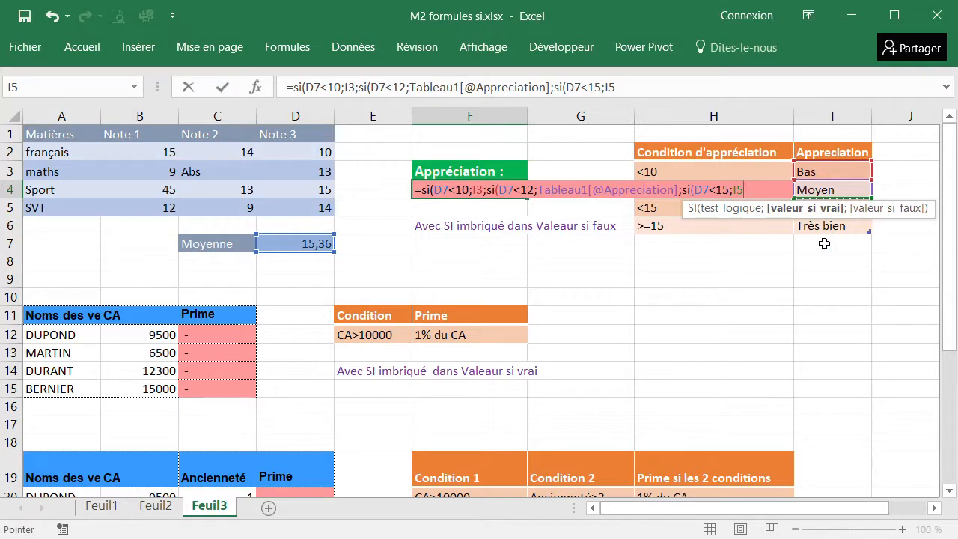
text(;)
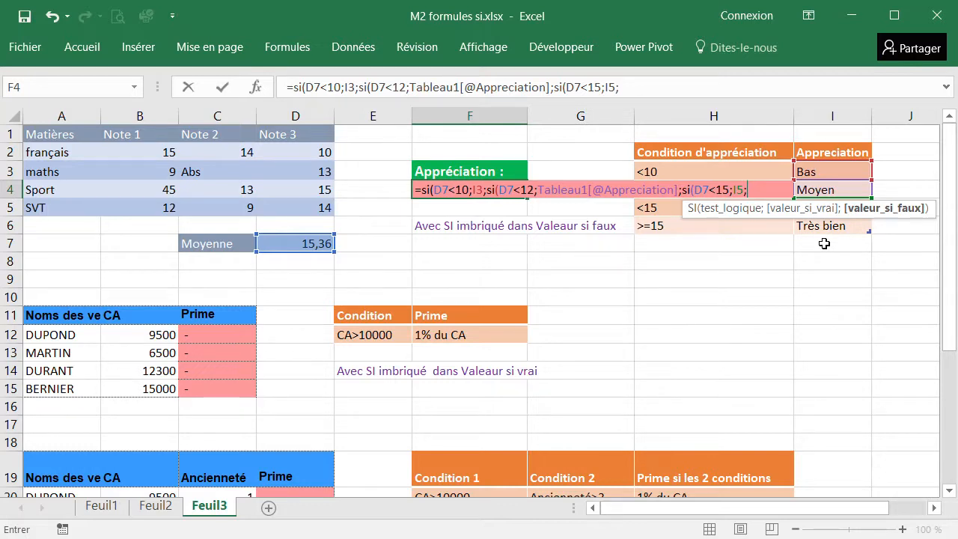
text(si()
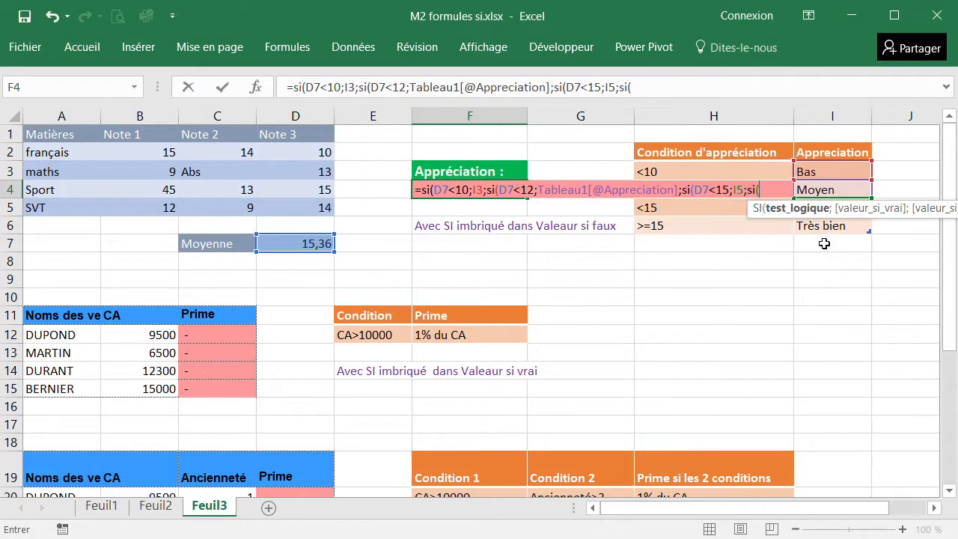
click(304, 245)
text(<)
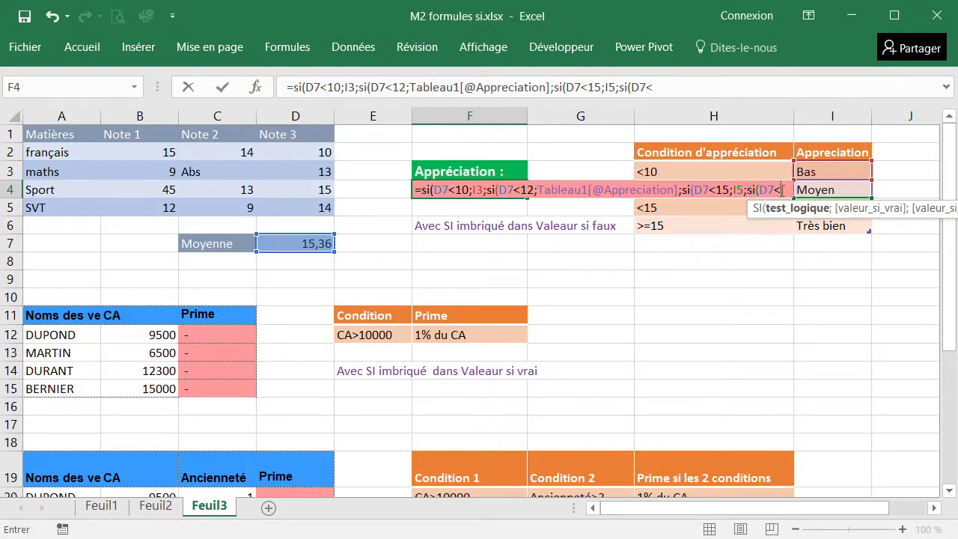
drag(784, 190, 745, 193)
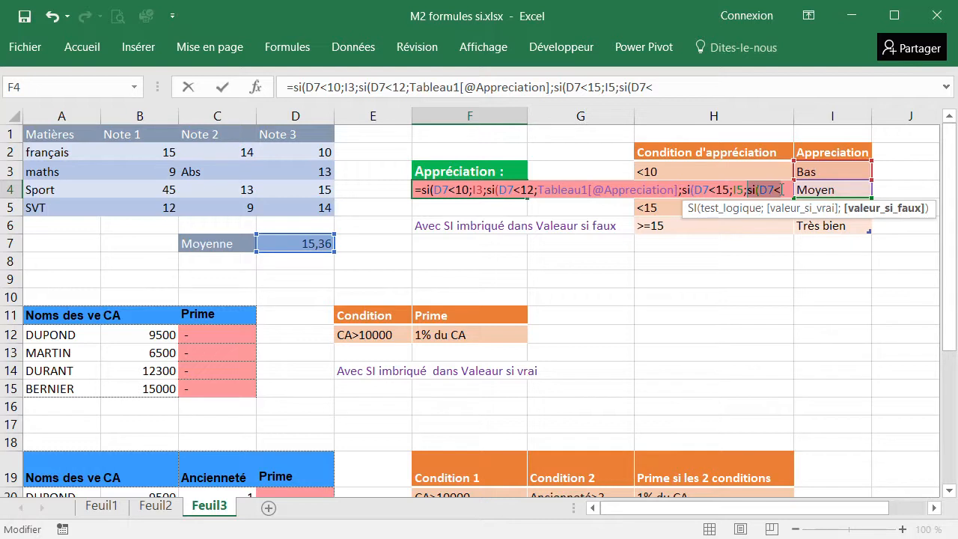
key(BackSpace)
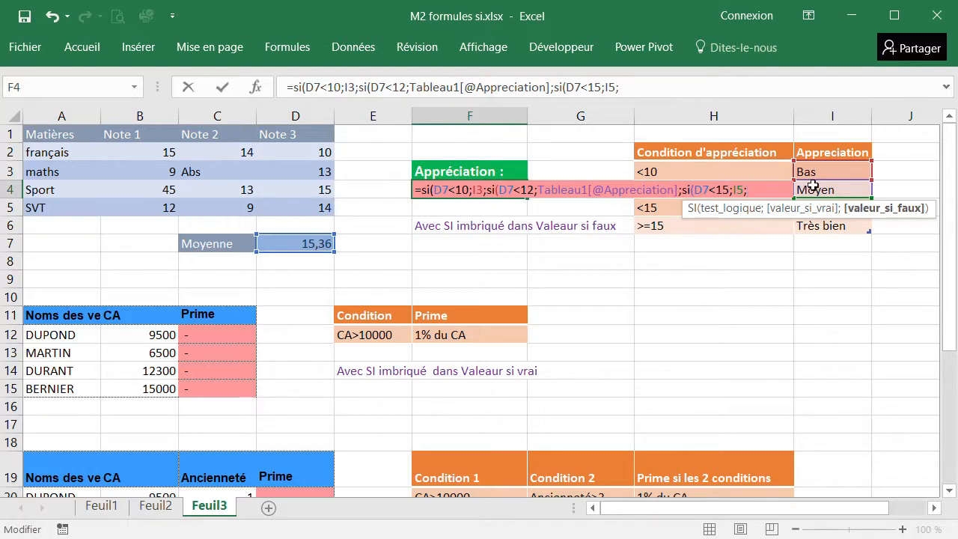
Use cell I6 (Très bien) as the final value if false, close all three SI functions and validate the formula in F4
click(825, 229)
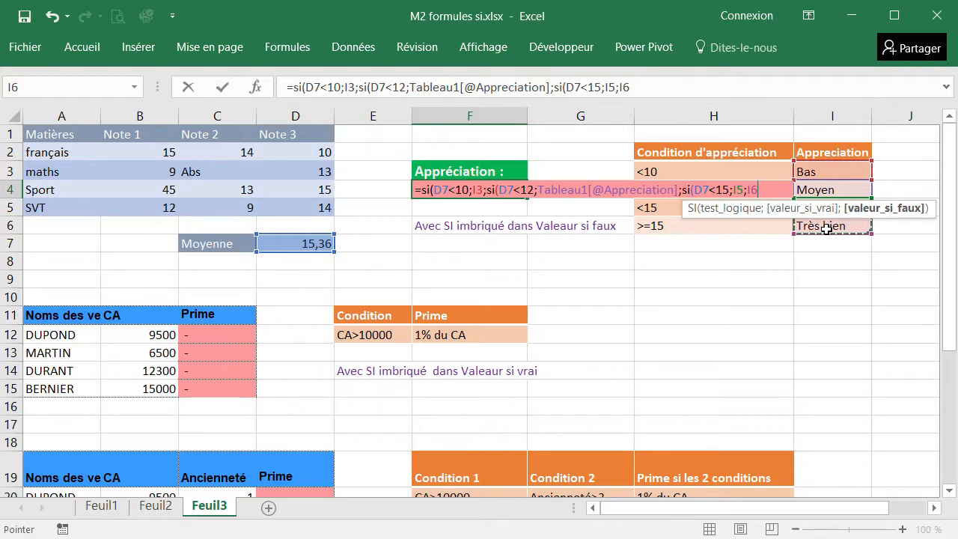
text())
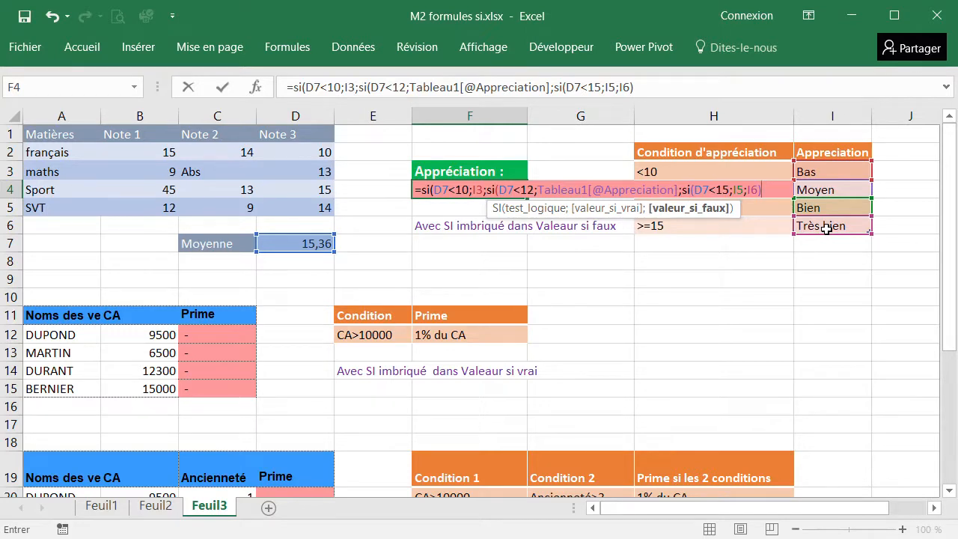
text()))
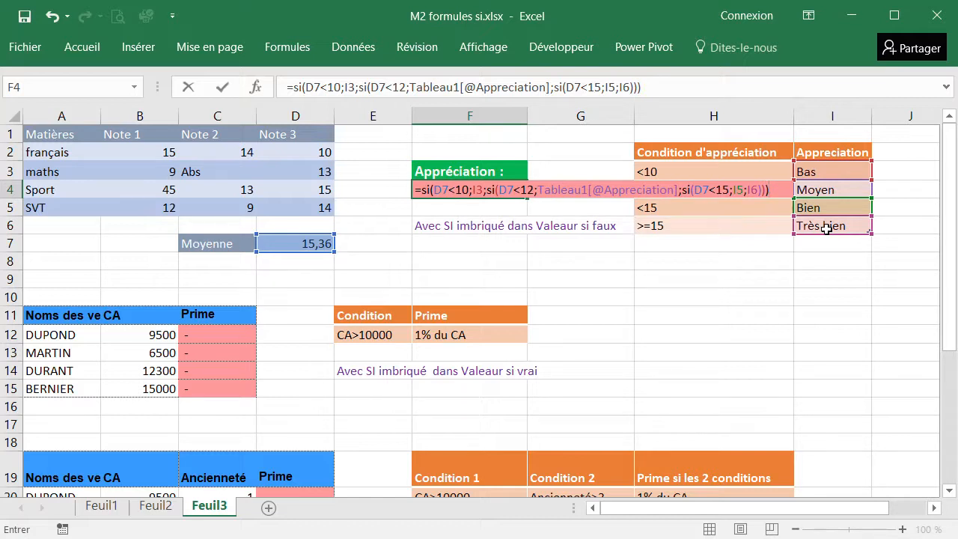
key(Return)
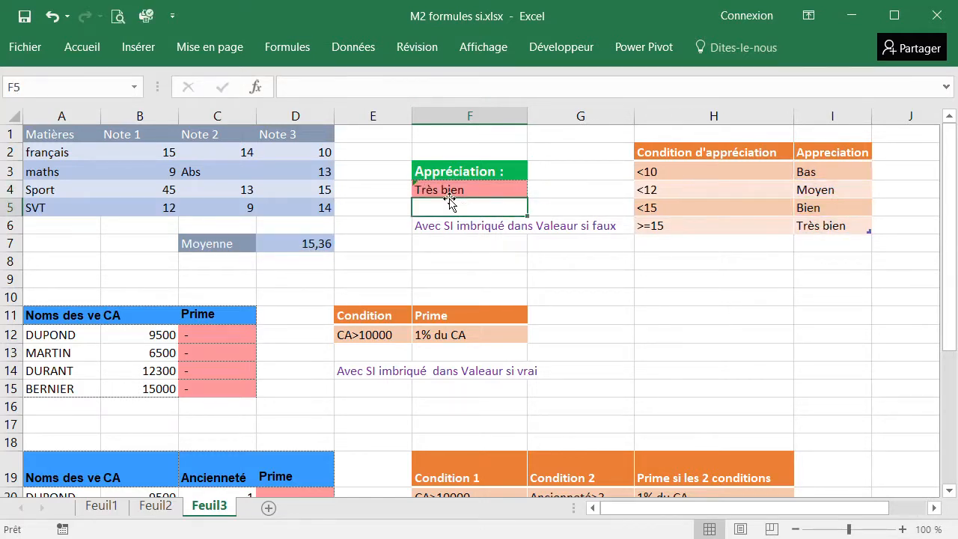
click(461, 189)
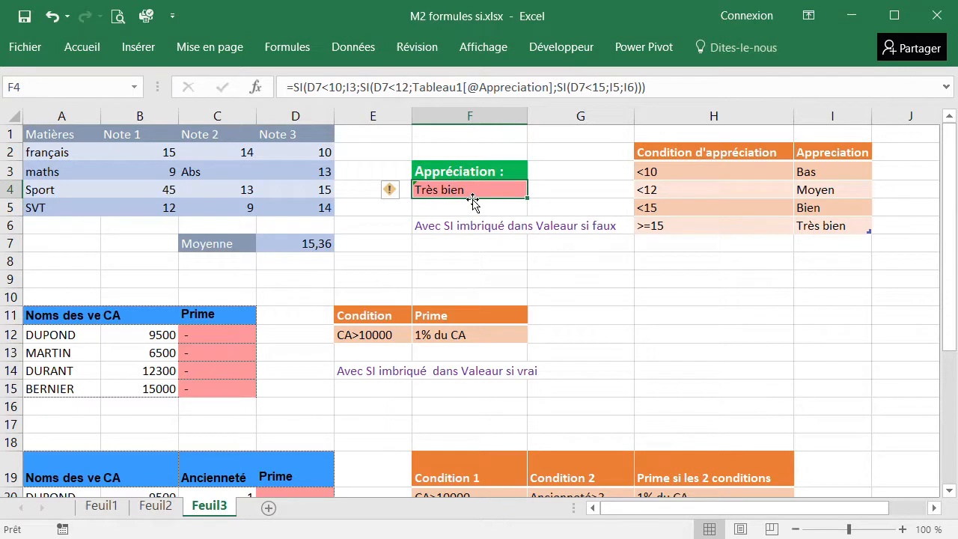
Replace the Note 3 marks of maths and SVT with 0 and the Sport mark with a comma
click(312, 177)
text(0)
key(Return)
text(,)
key(Return)
text(0)
key(Return)
Set the français marks for Note 3, Note 2 and Note 1 to 0 to test the appreciation formula
key(Up)
key(Up)
key(Up)
key(Up)
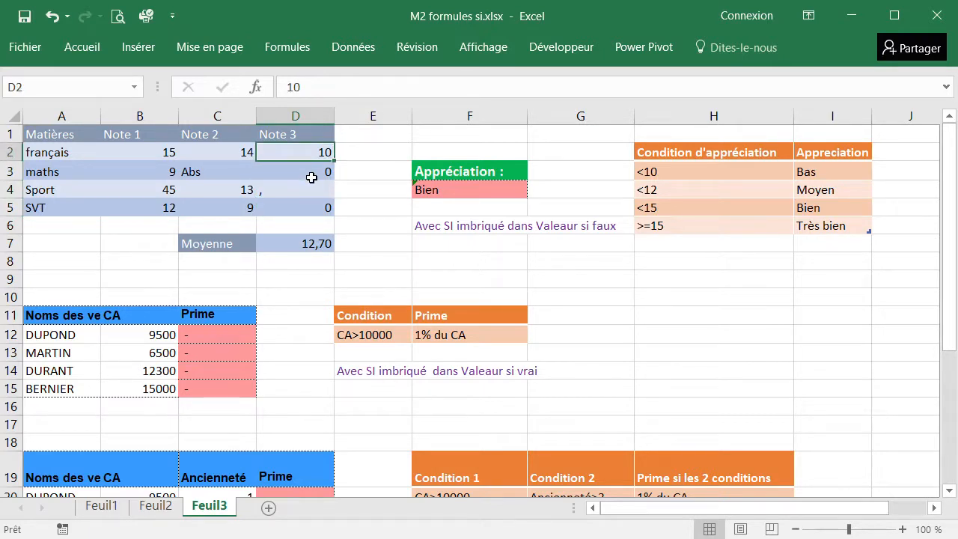
text(0)
key(Return)
key(Left)
key(Up)
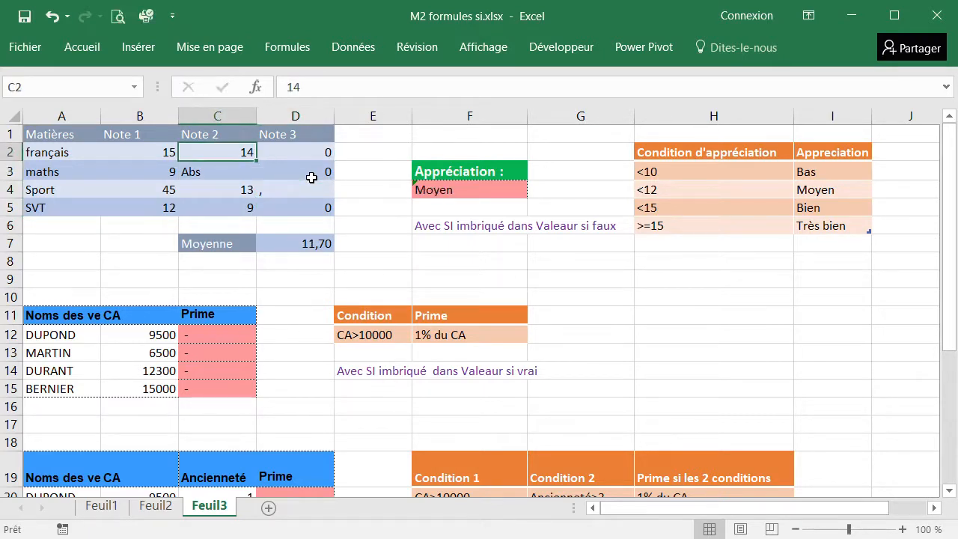
text(0)
key(Return)
key(Left)
key(Up)
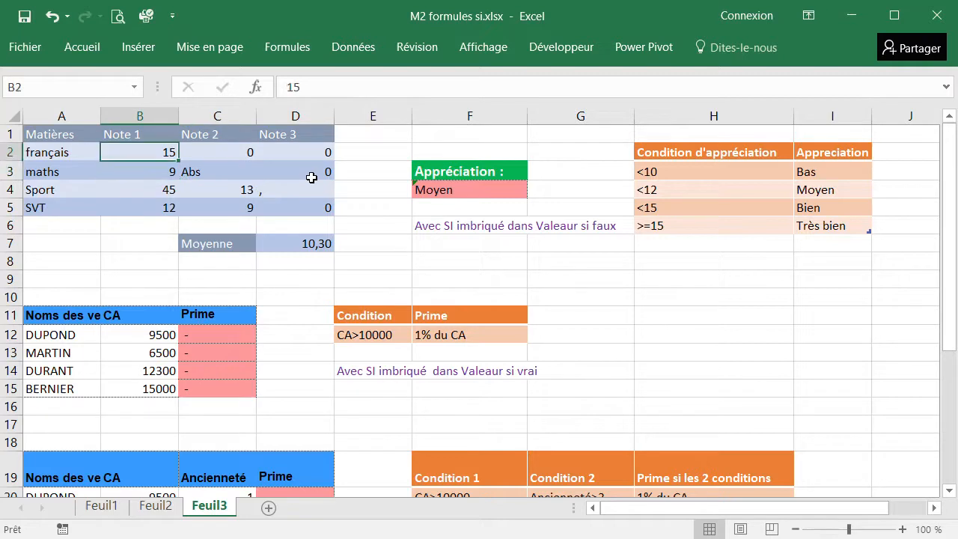
text(0)
key(Return)
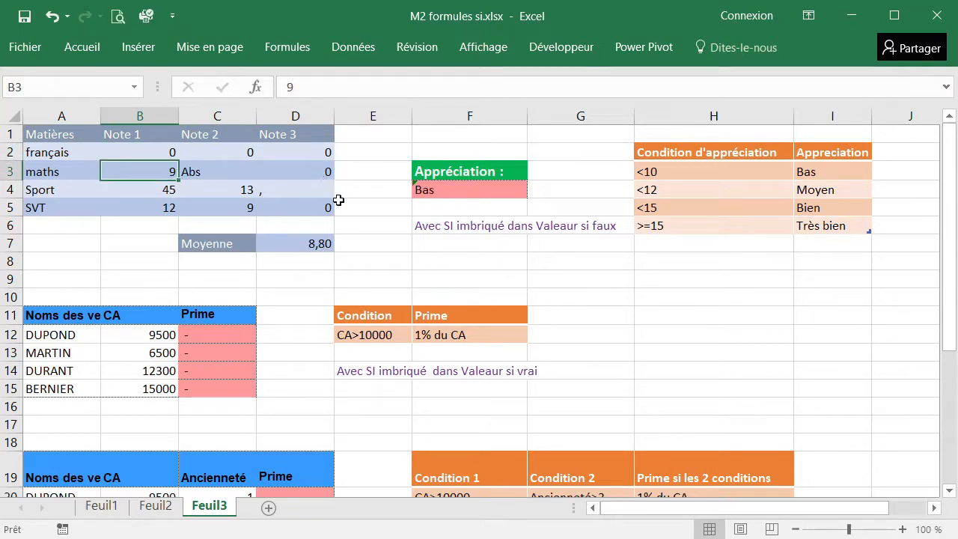
Set the Note 3 mark for français in D2 to 15
click(290, 152)
text(15)
key(Return)
Start an SI formula in cell D15, beside the CA and Prime table, with the test B12>10000
scroll(303, 328, down, 1)
click(303, 328)
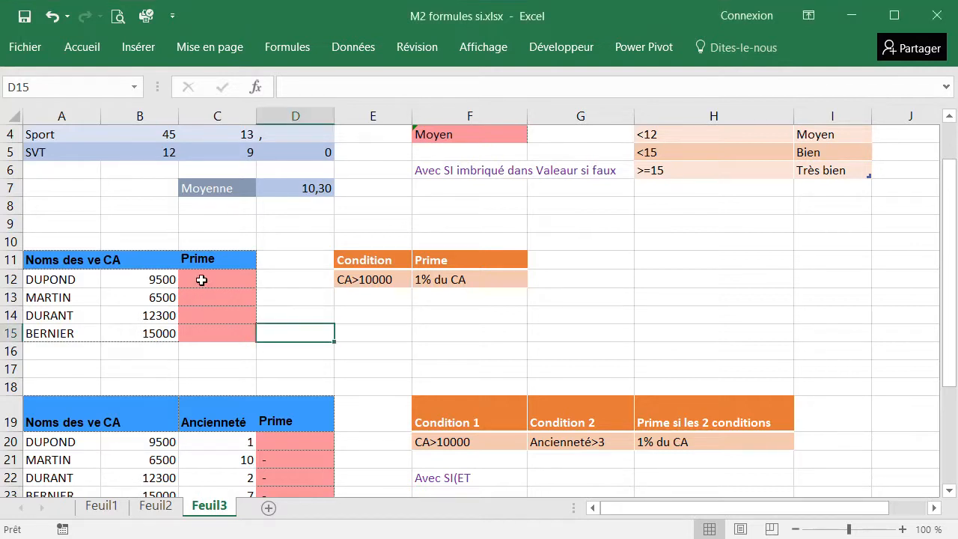
text(=si)
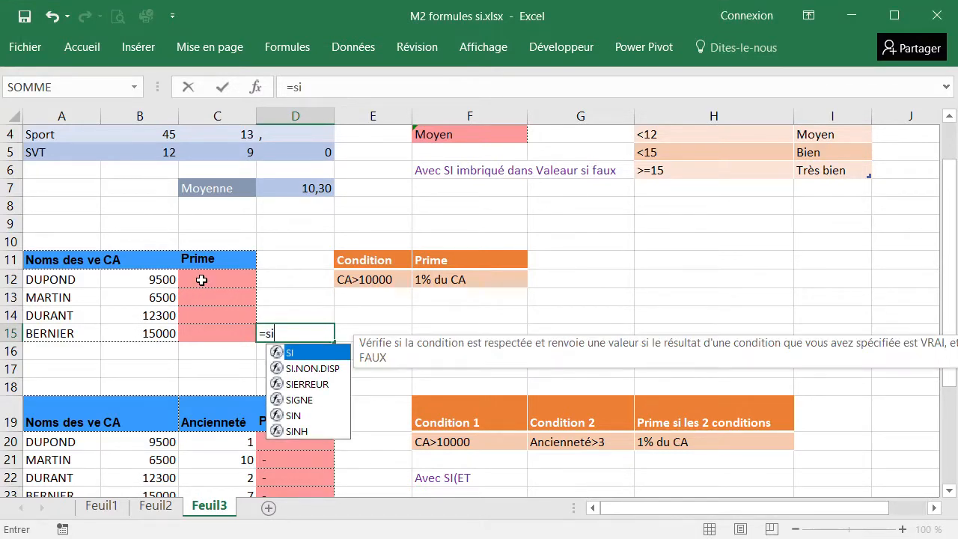
text(()
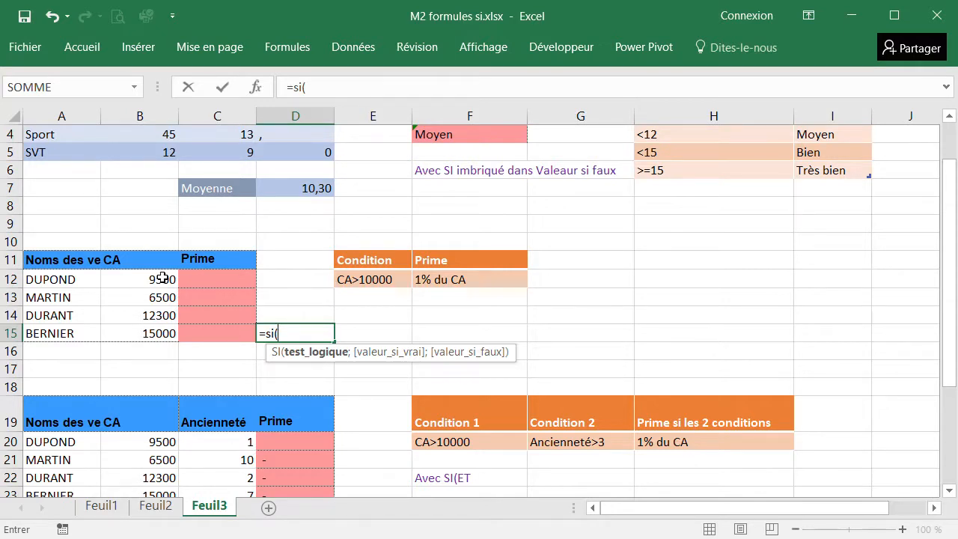
click(139, 281)
text(<)
key(BackSpace)
text(>10)
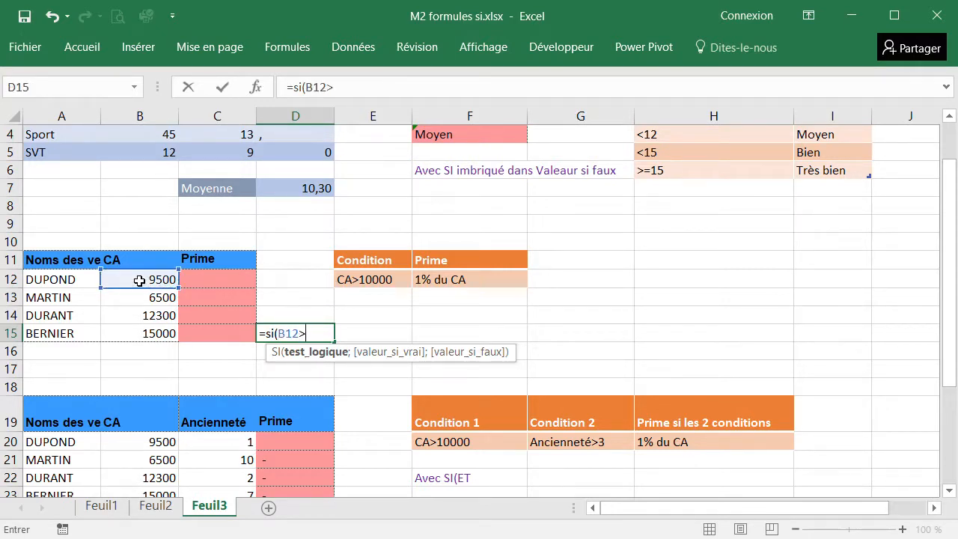
text(000;)
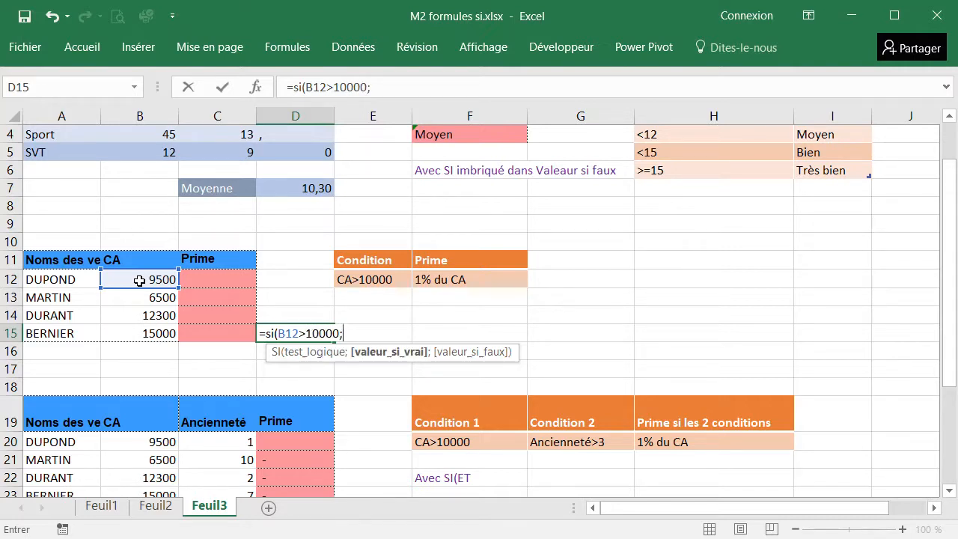
Complete the SI formula in D15 with 1%*B12 as the value if true and 0 as the value if false
text(1%*)
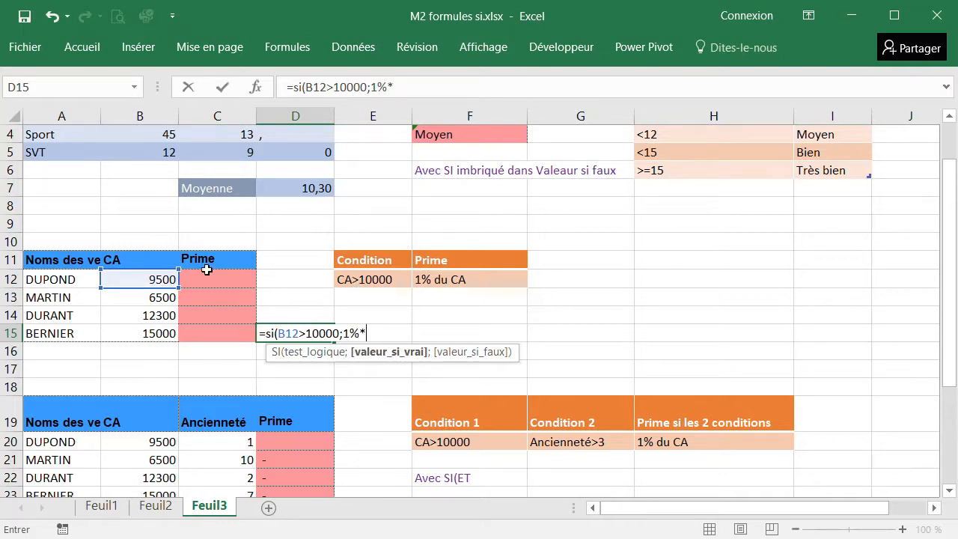
click(138, 277)
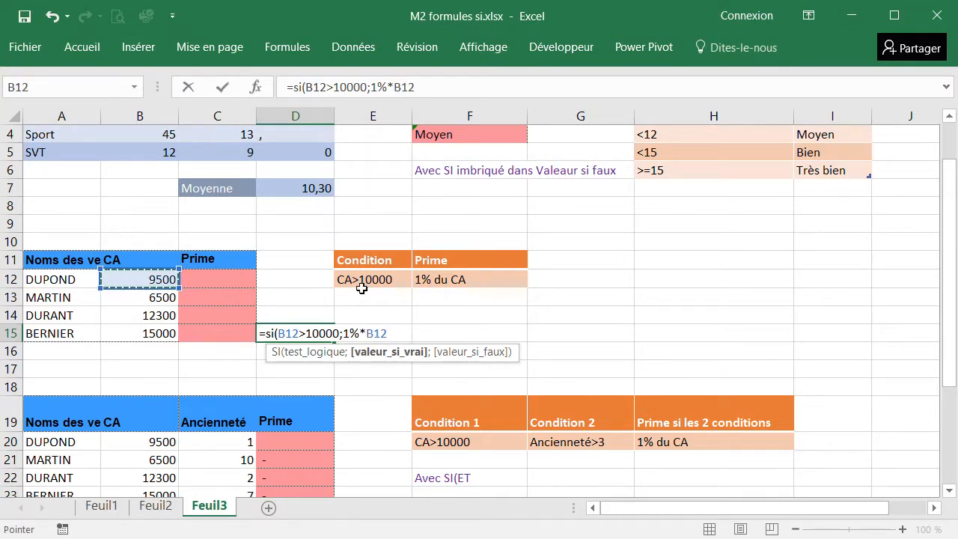
text(;0)
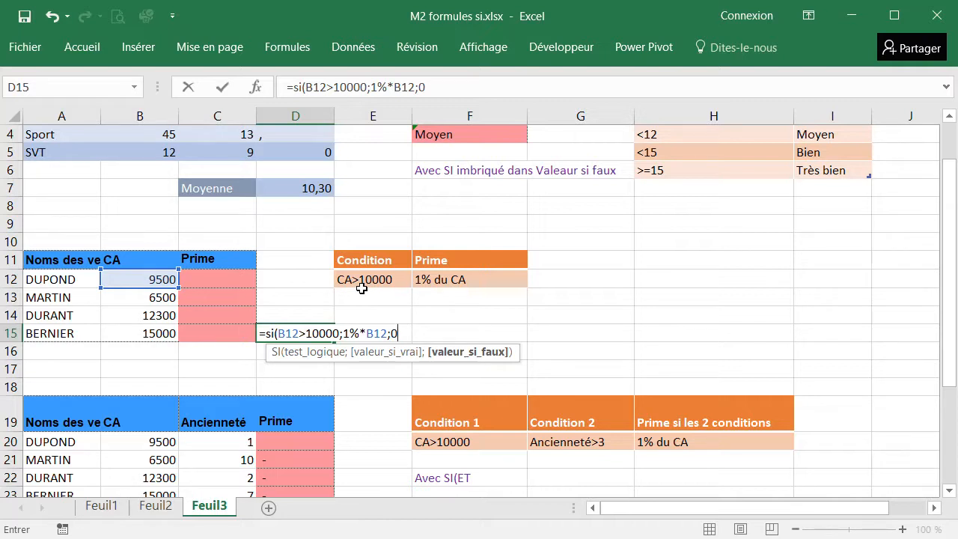
text())
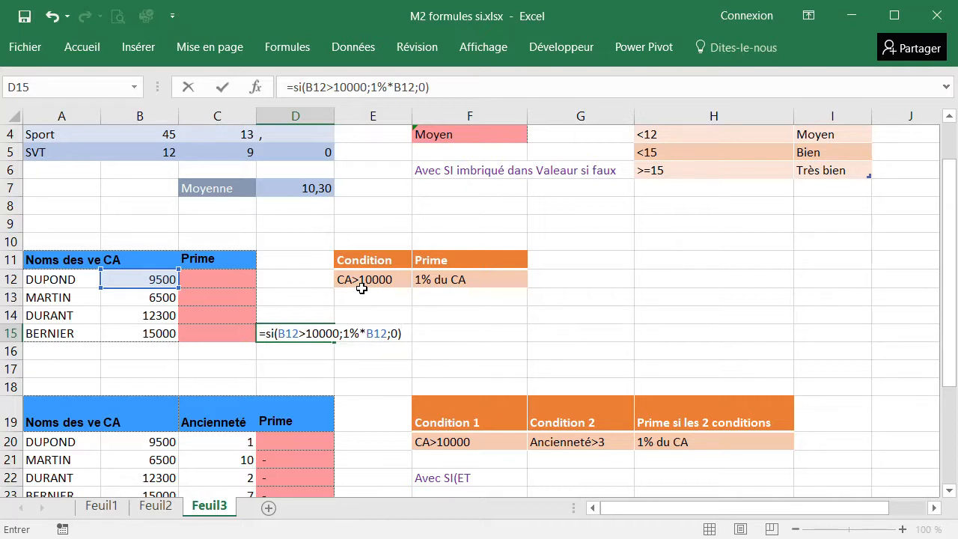
key(Return)
Transfer the text of the D15 formula unchanged into C12, the first Prime cell, and clear D15
click(311, 330)
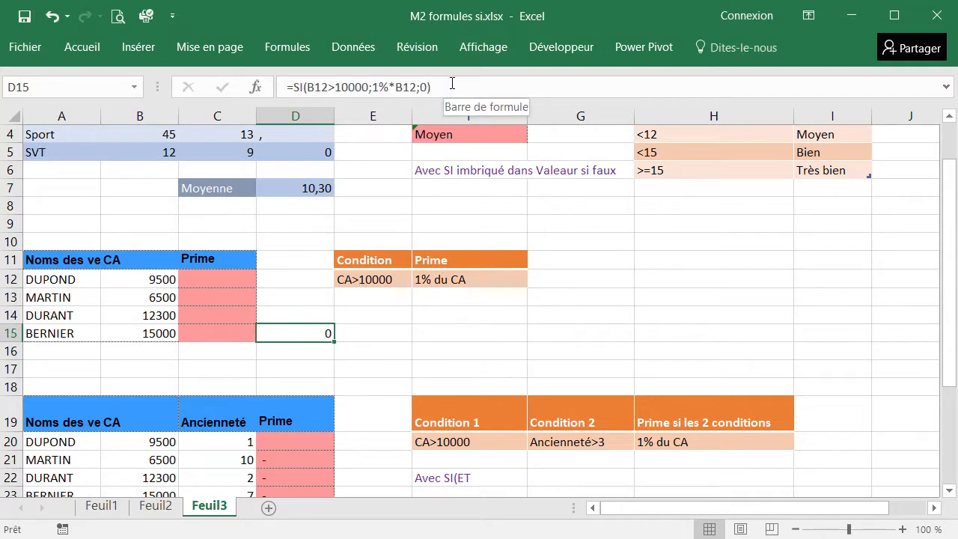
drag(452, 85, 288, 88)
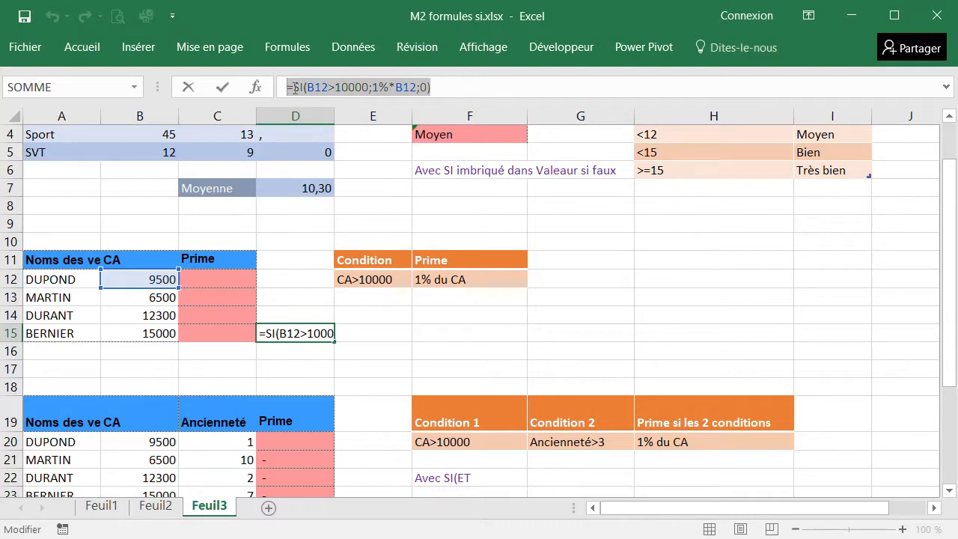
key(Return)
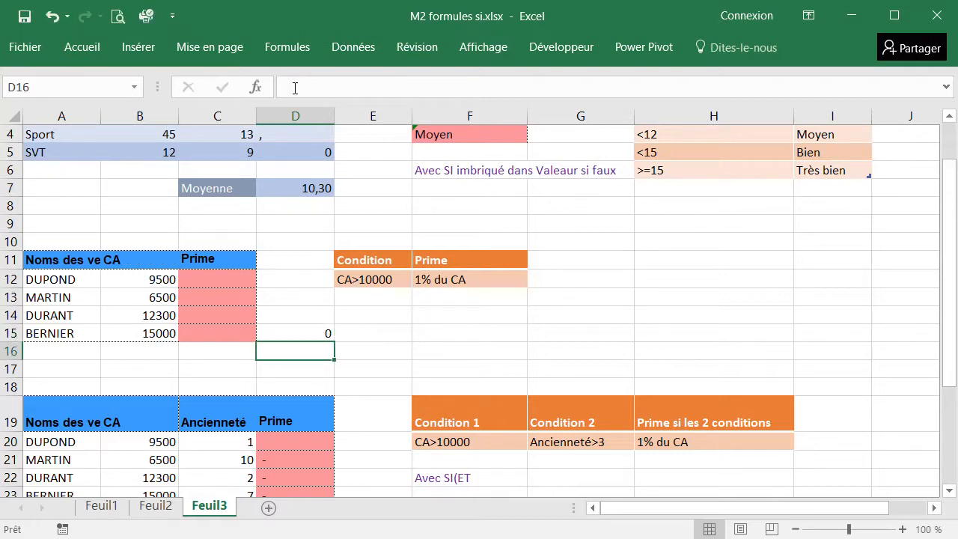
double_click(216, 279)
key(ctrl+v)
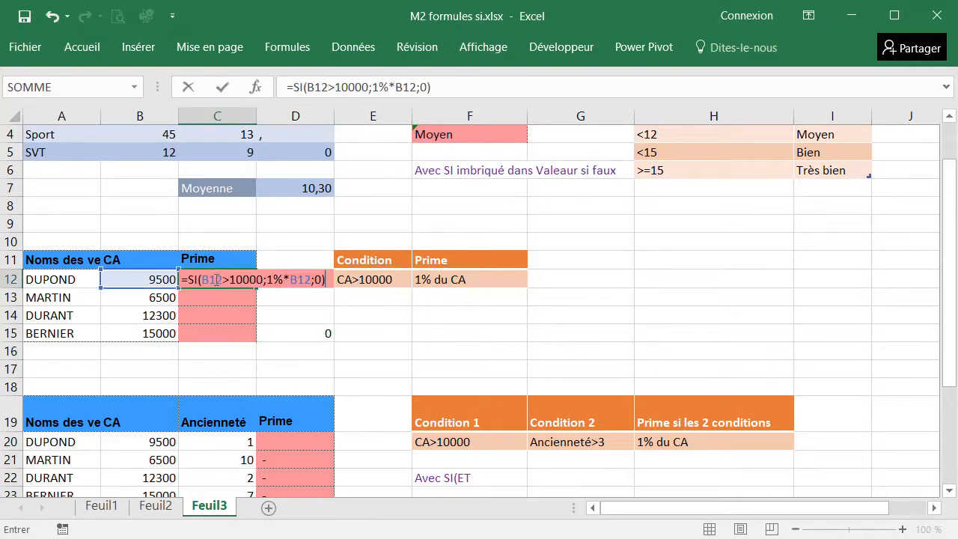
key(Return)
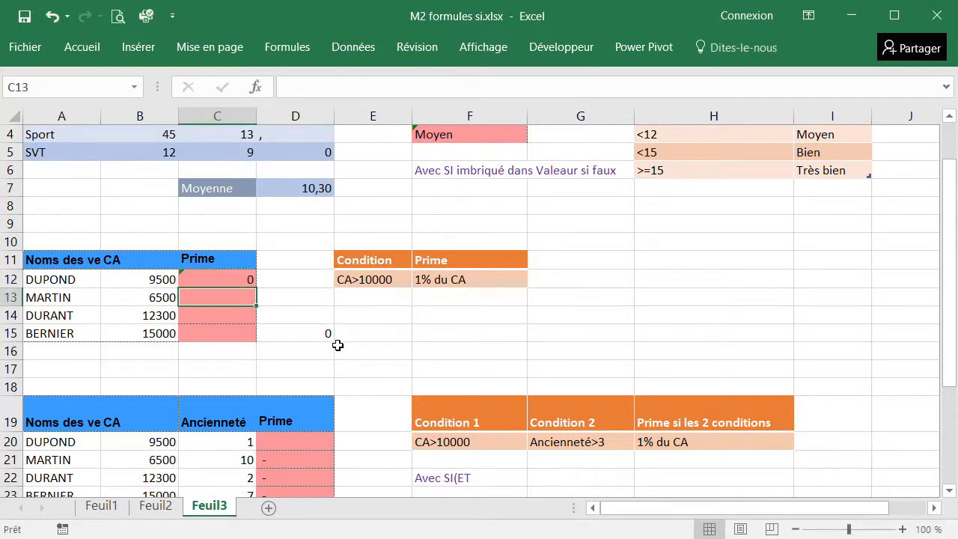
click(283, 332)
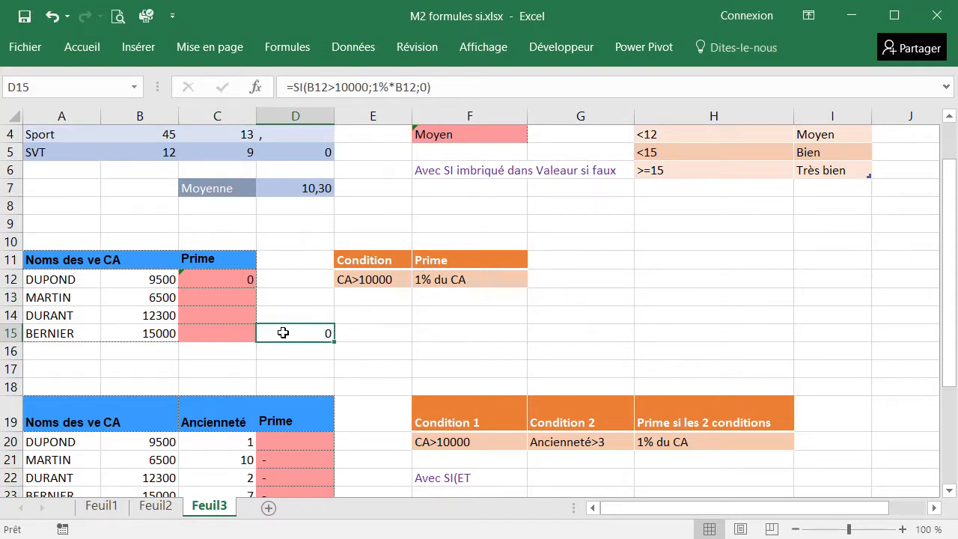
key(Delete)
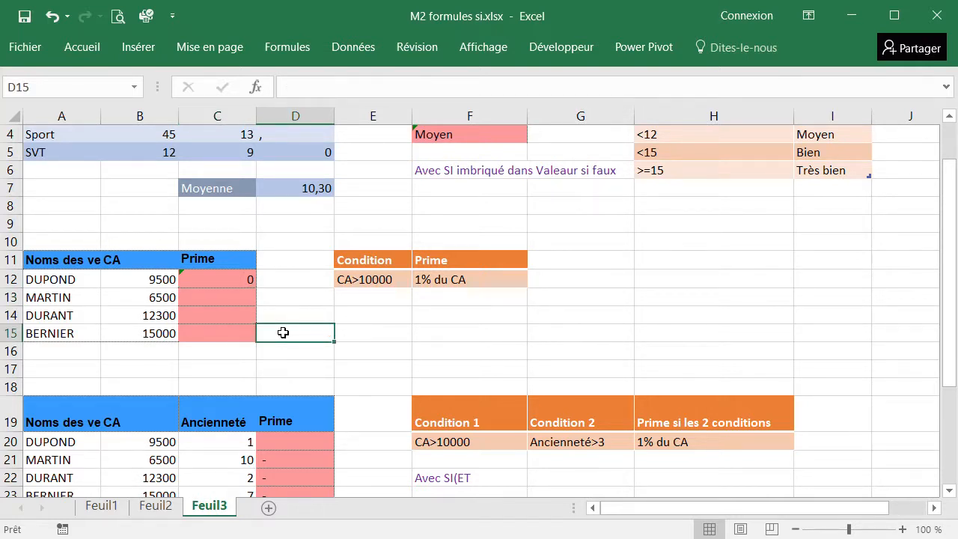
Fill the Prime formula from C12 down through C15
click(228, 275)
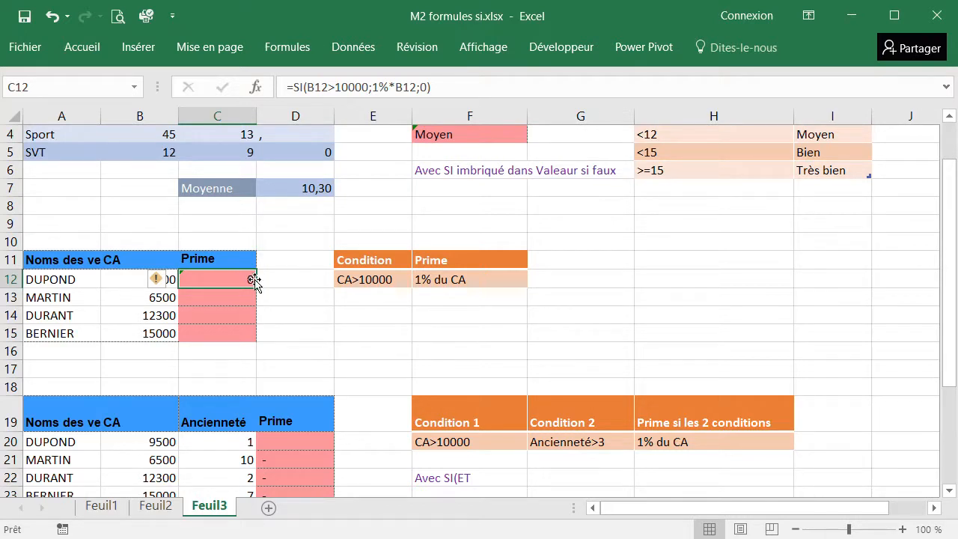
drag(256, 287, 257, 338)
click(284, 336)
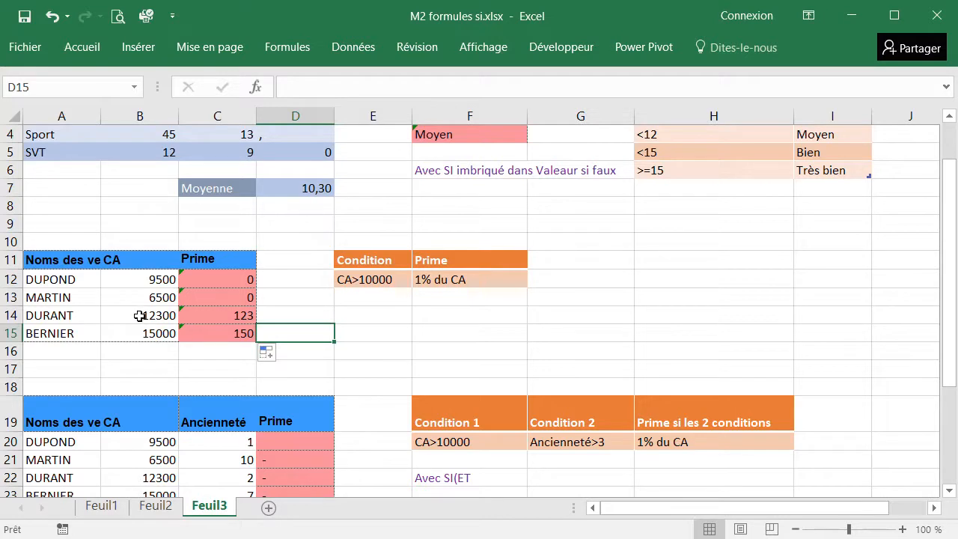
click(371, 340)
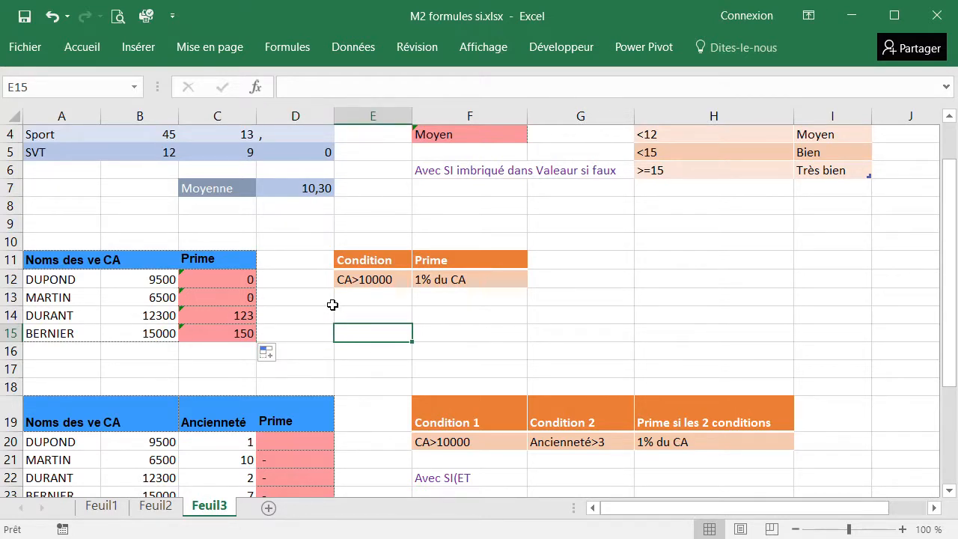
Start an SI formula with a nested ET in D20 of the Ancienneté table, with B20>10000 as the first condition
scroll(332, 305, down, 1)
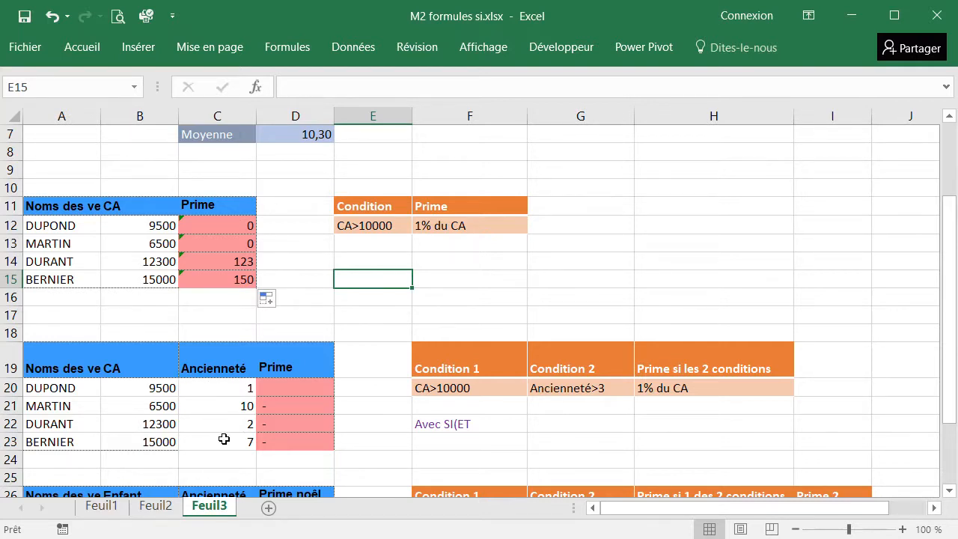
click(490, 388)
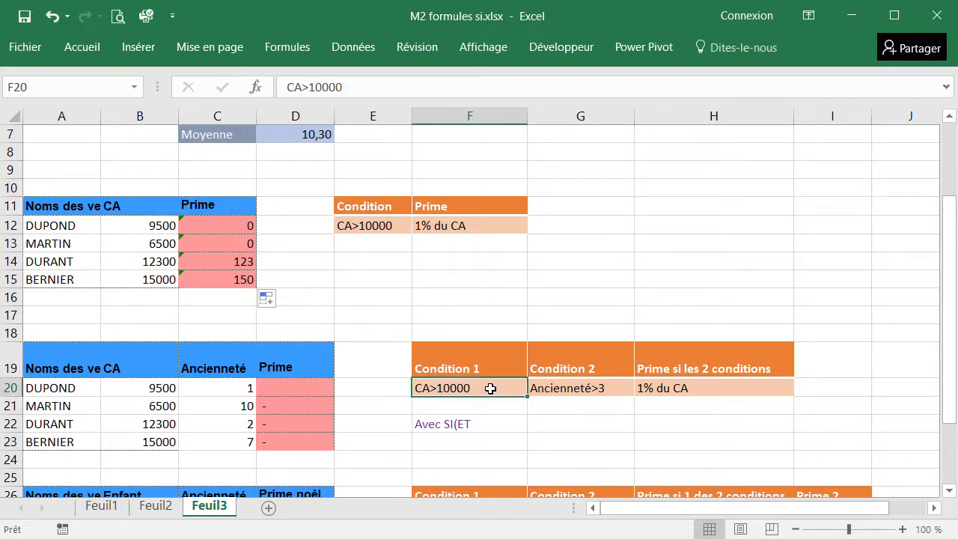
click(612, 386)
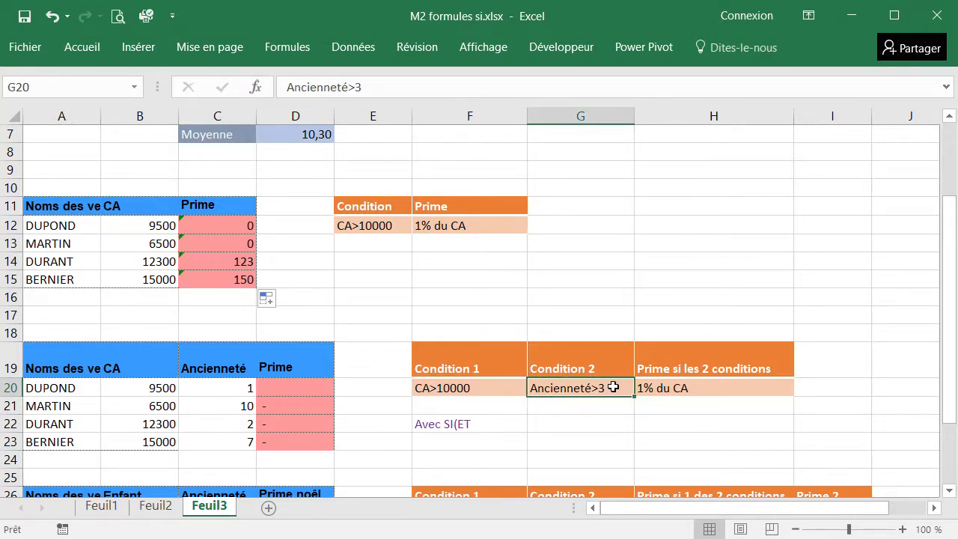
click(487, 424)
click(280, 386)
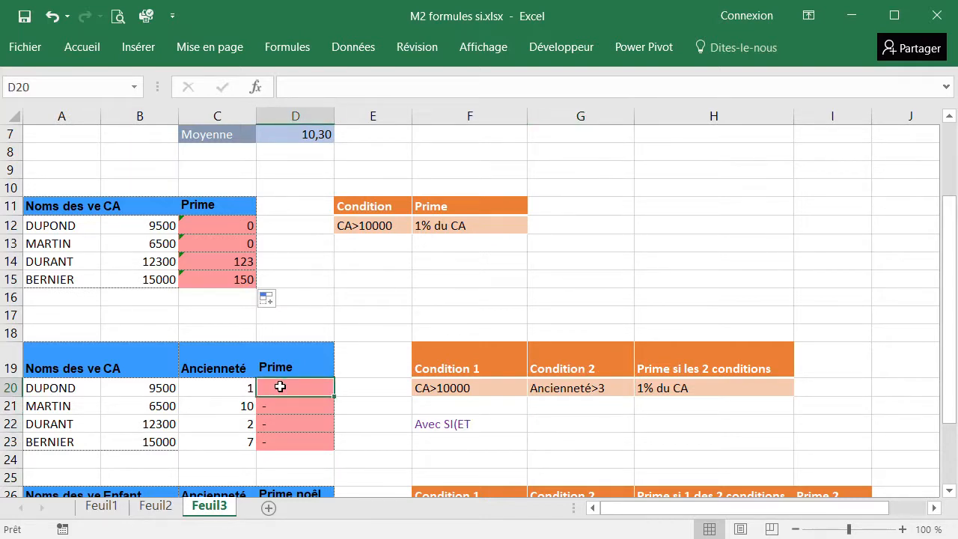
text(=si)
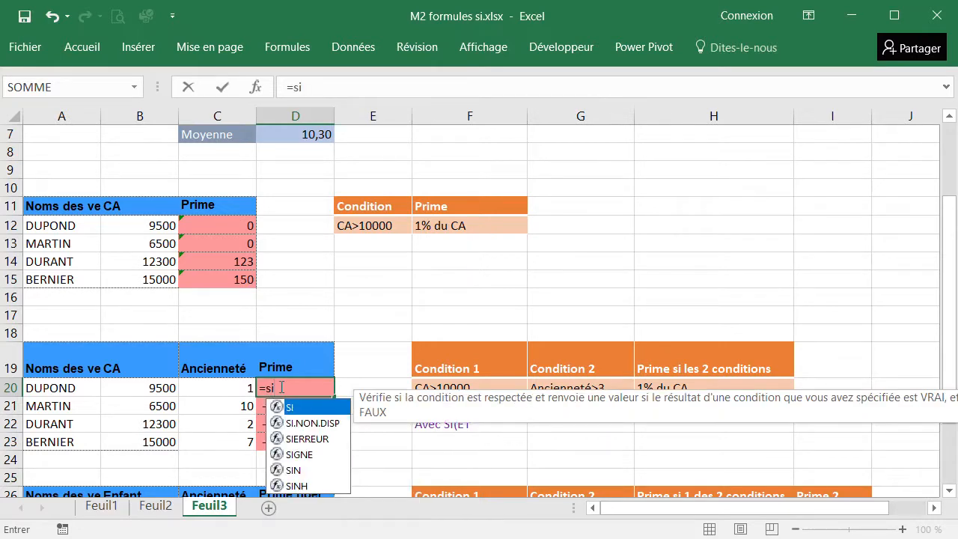
text((et)
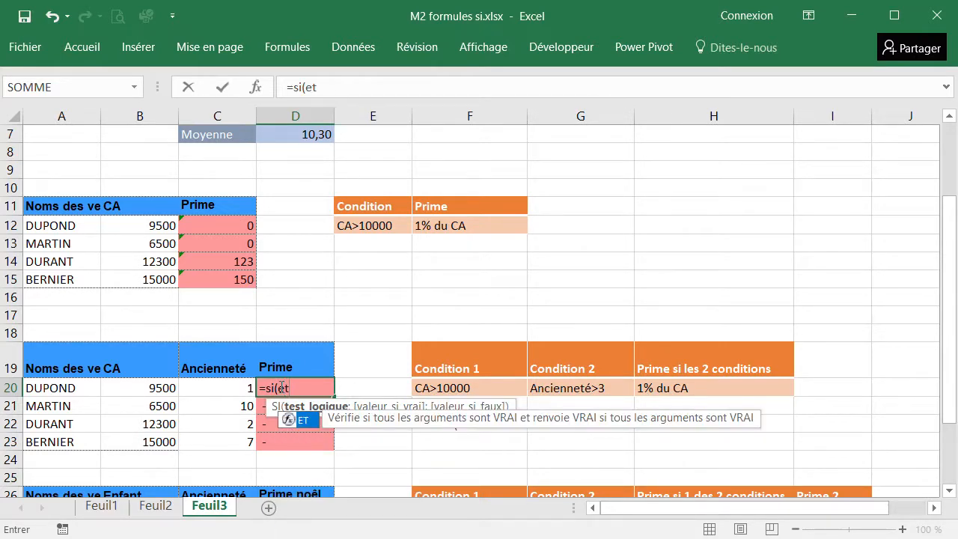
text(()
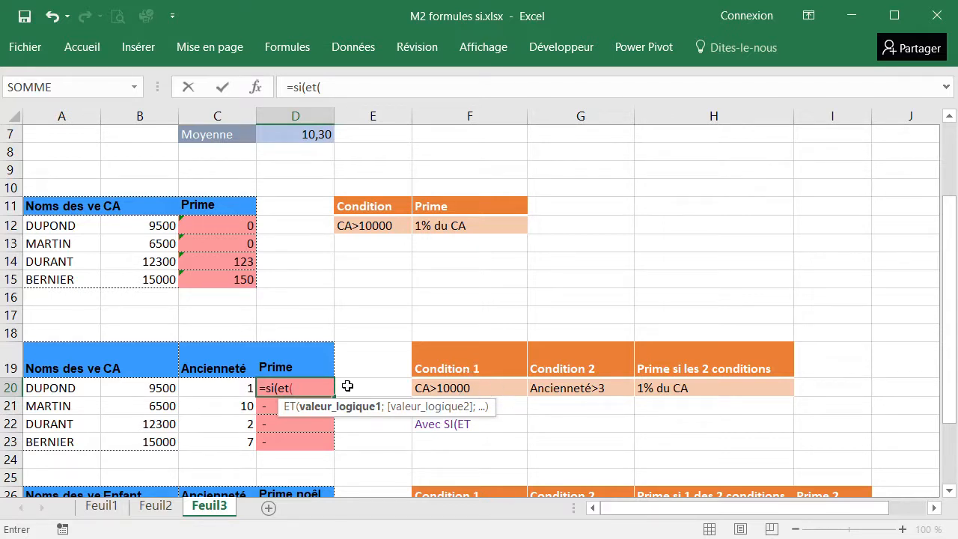
click(147, 388)
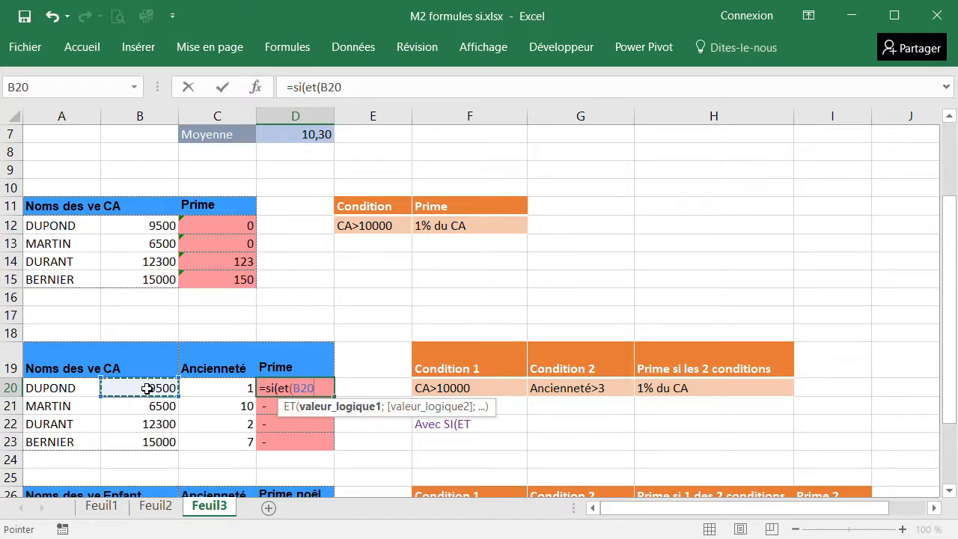
text(>10000)
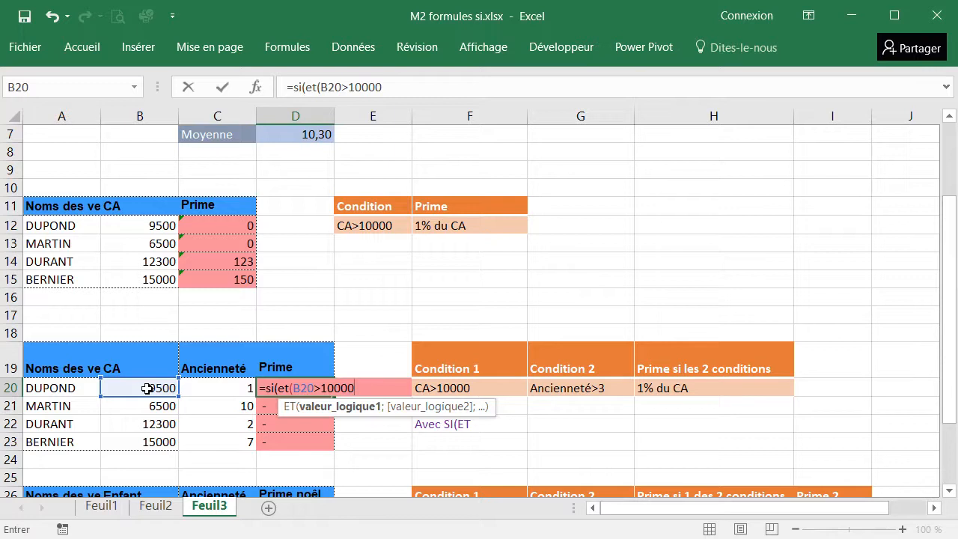
Add C20>3 as the second condition of the ET function in D20 and close its parenthesis
text(;)
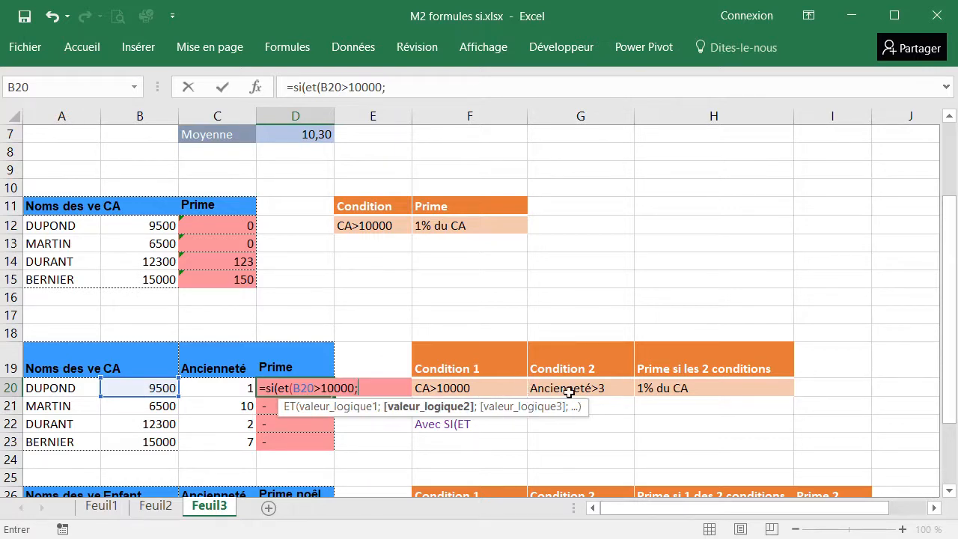
click(213, 388)
text(>3)
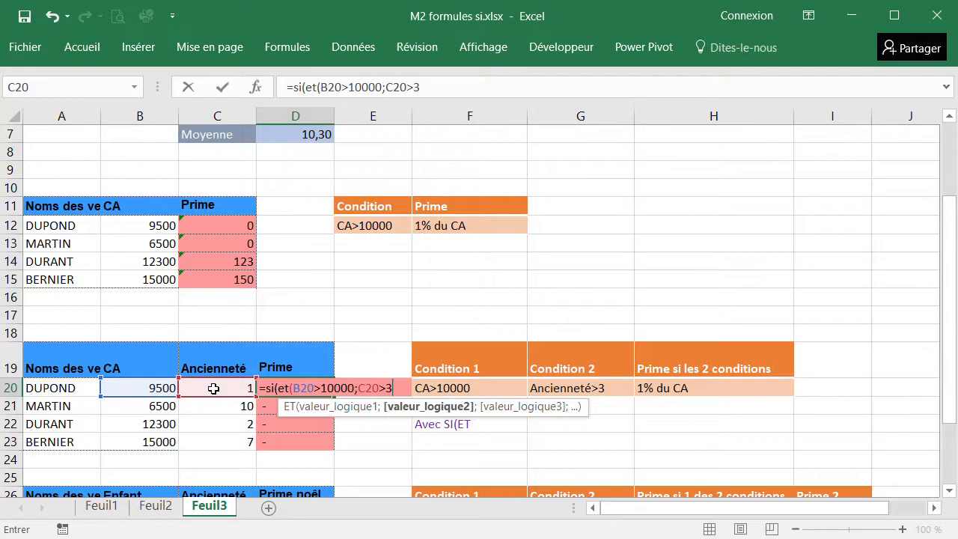
text())
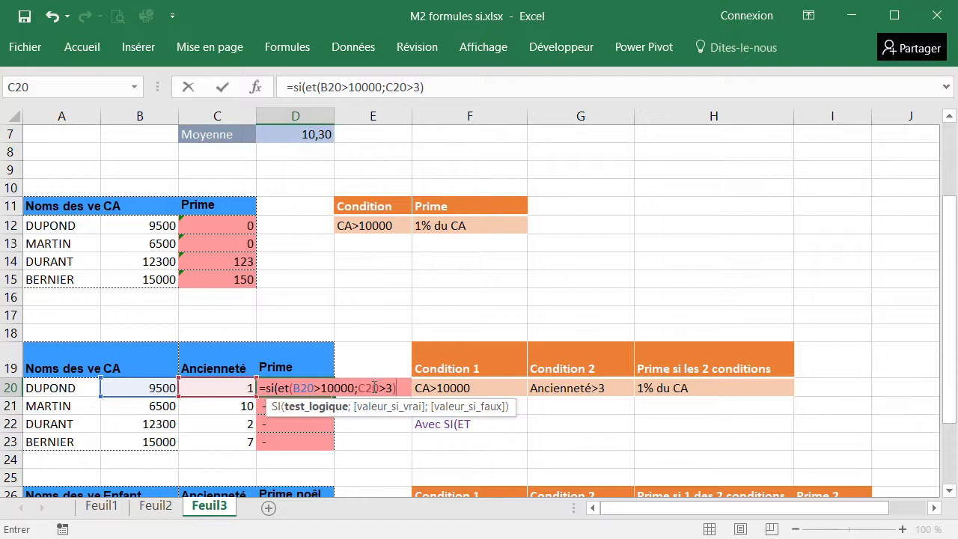
Complete the D20 formula with 1%*B20 as the value if true and 0 as the value if false
text(;)
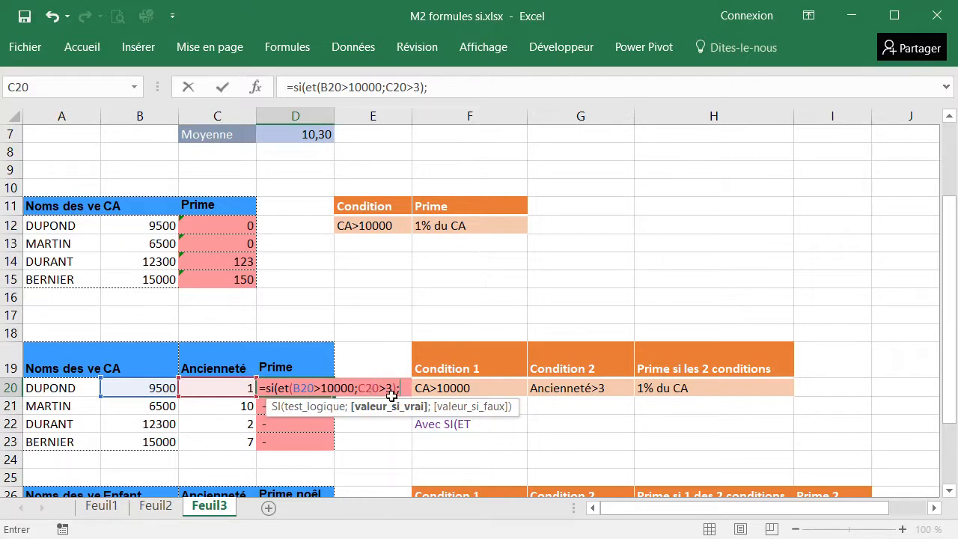
text(1ù)
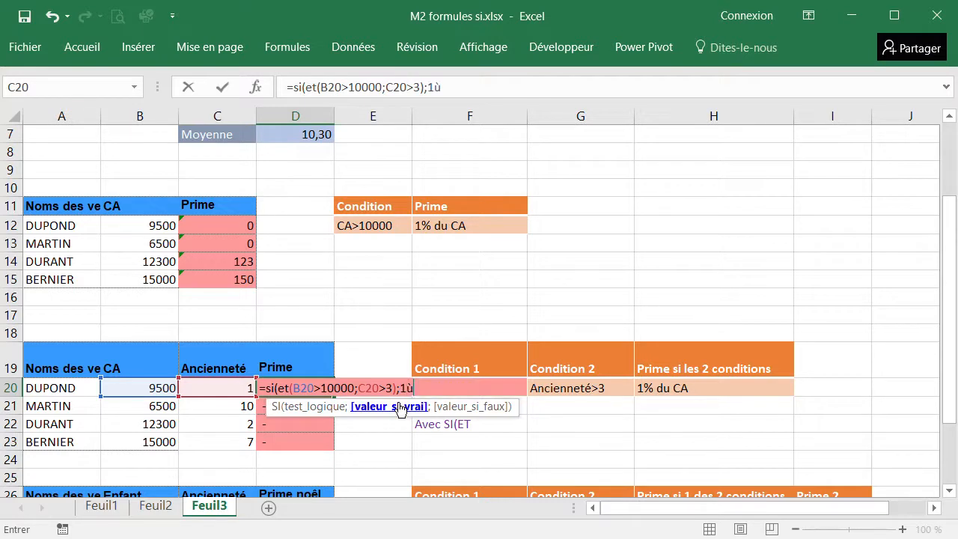
text(*)
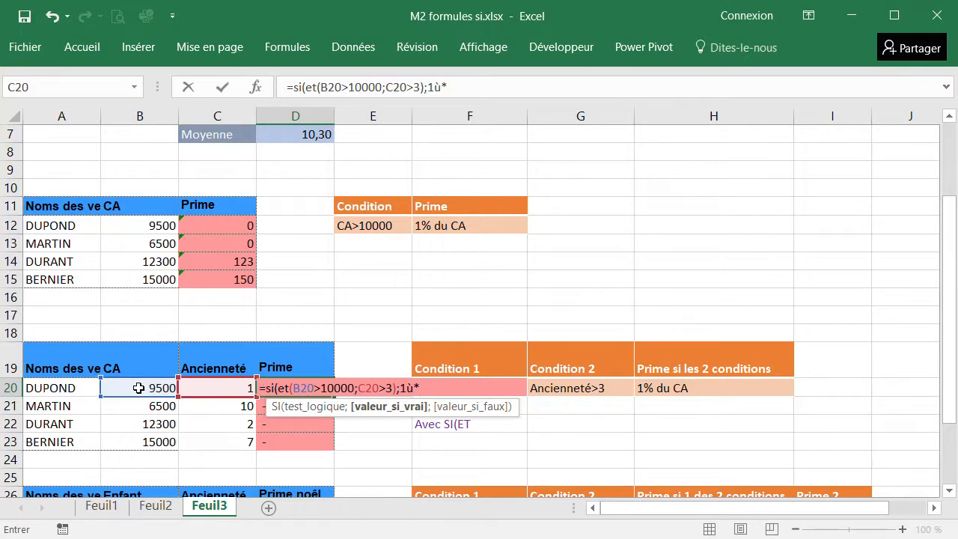
click(415, 387)
key(BackSpace)
text(%)
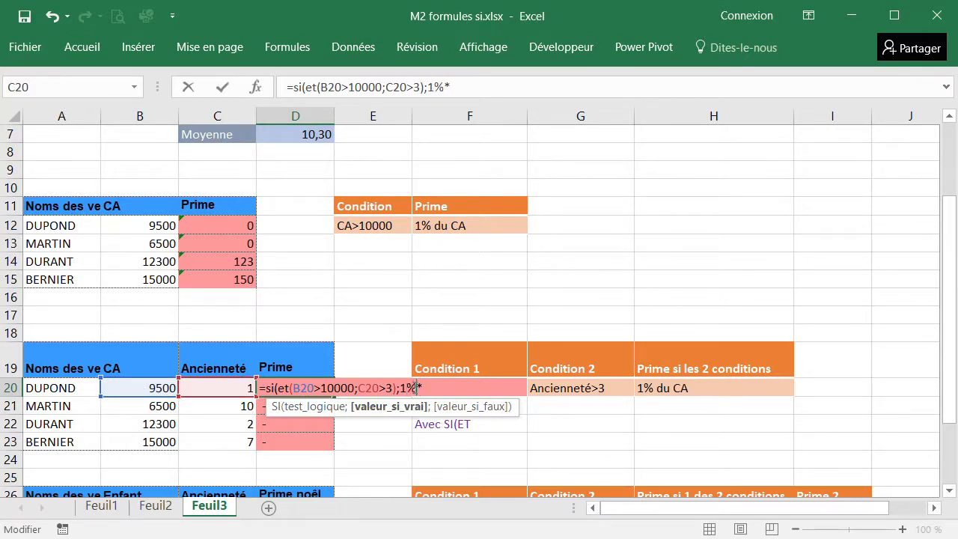
click(151, 387)
text(;)
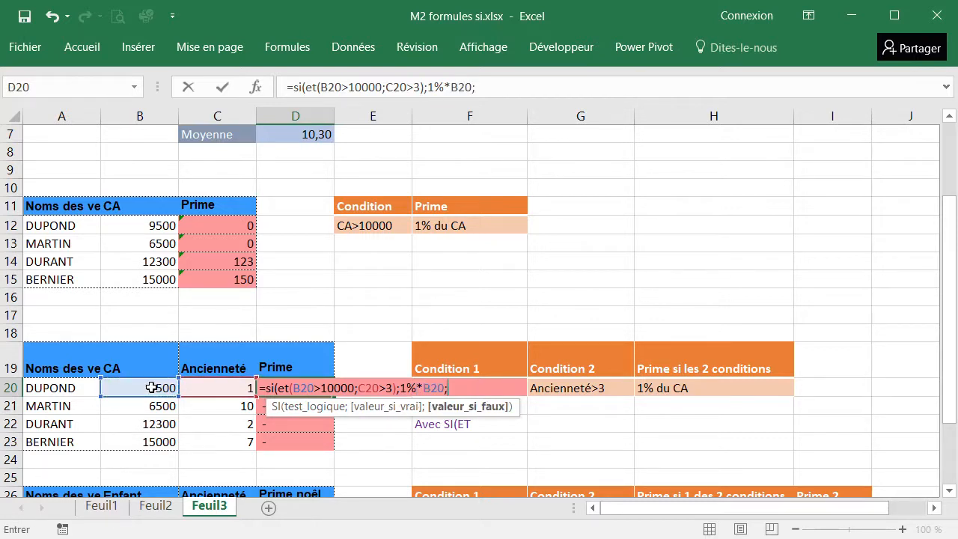
text(0))
key(Return)
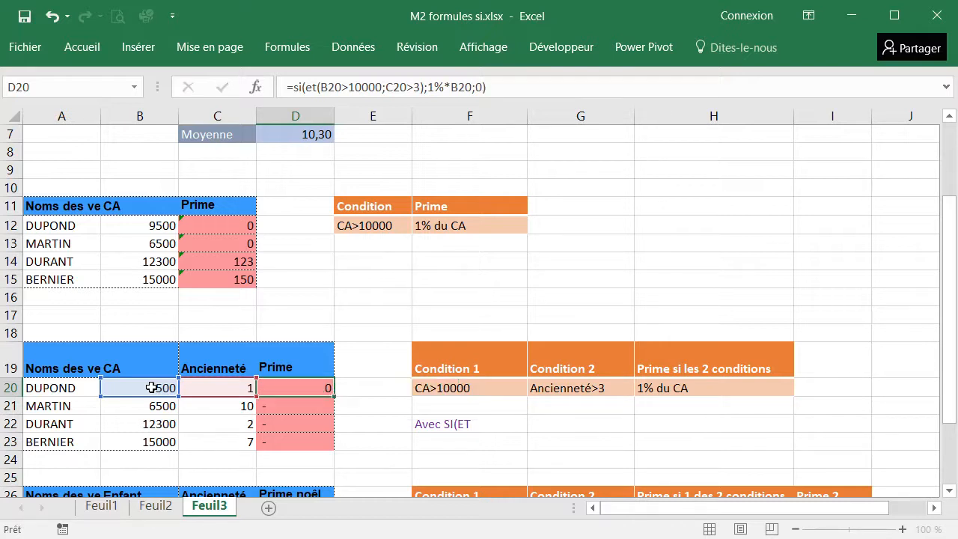
Fill the two-condition Prime formula from D20 down through D23
click(288, 388)
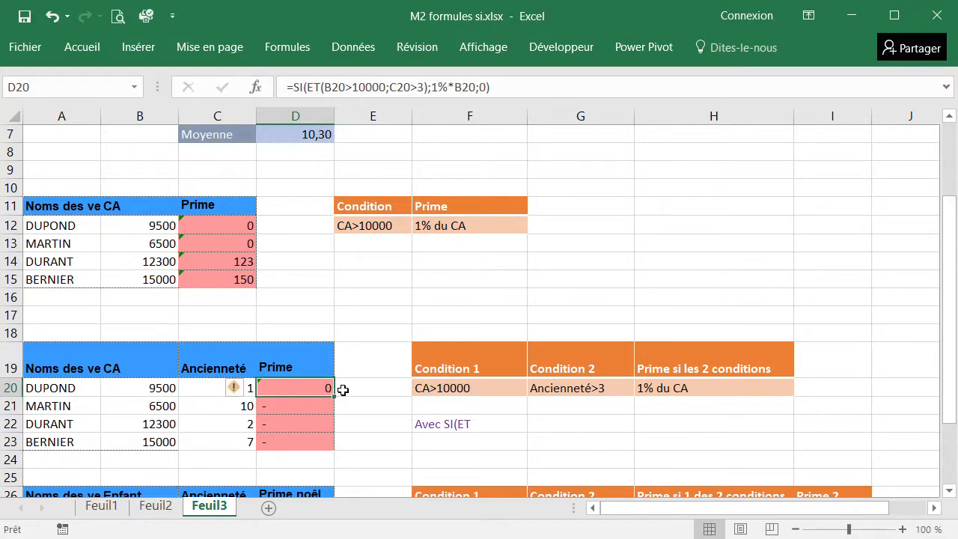
drag(337, 398, 333, 416)
drag(338, 455, 338, 455)
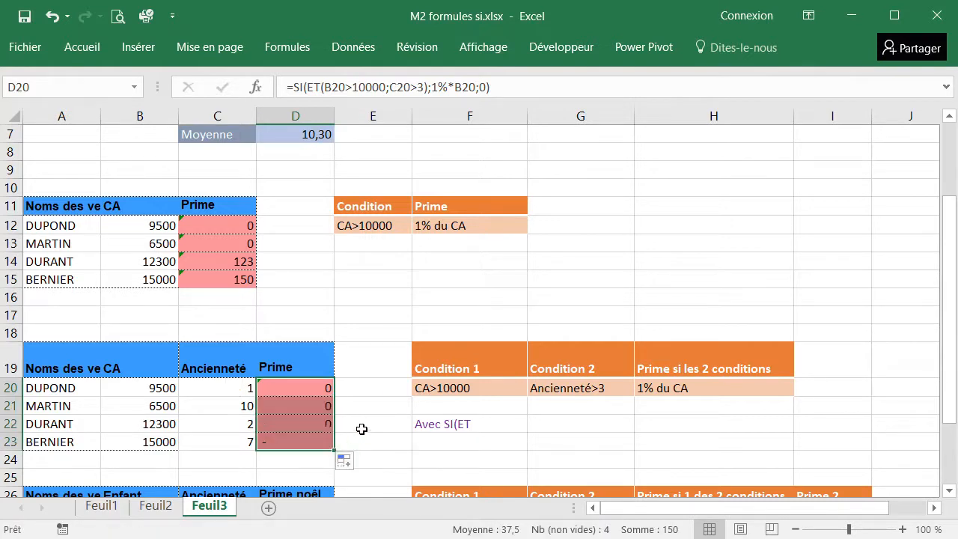
click(364, 424)
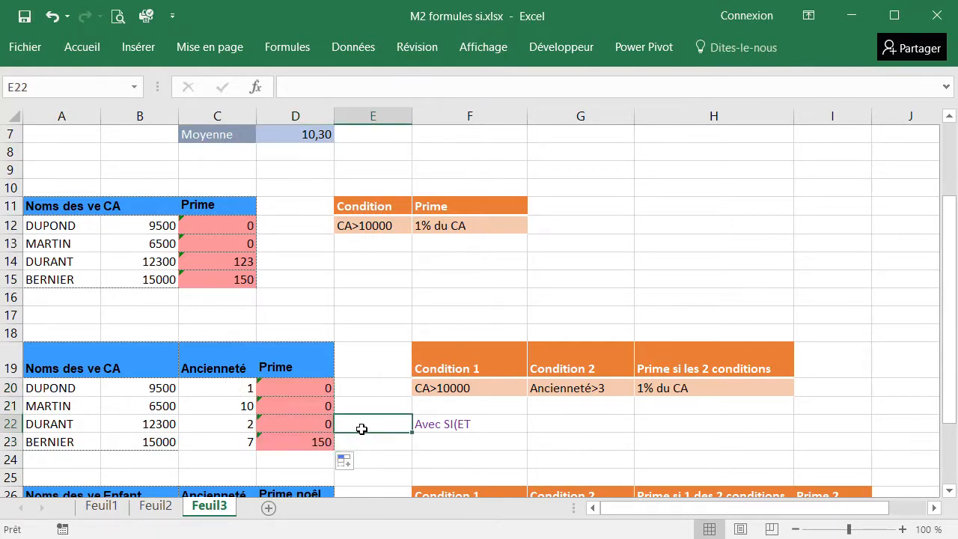
Check the CA, Ancienneté and Prime formula in row 23 against the two conditions
click(148, 442)
click(218, 443)
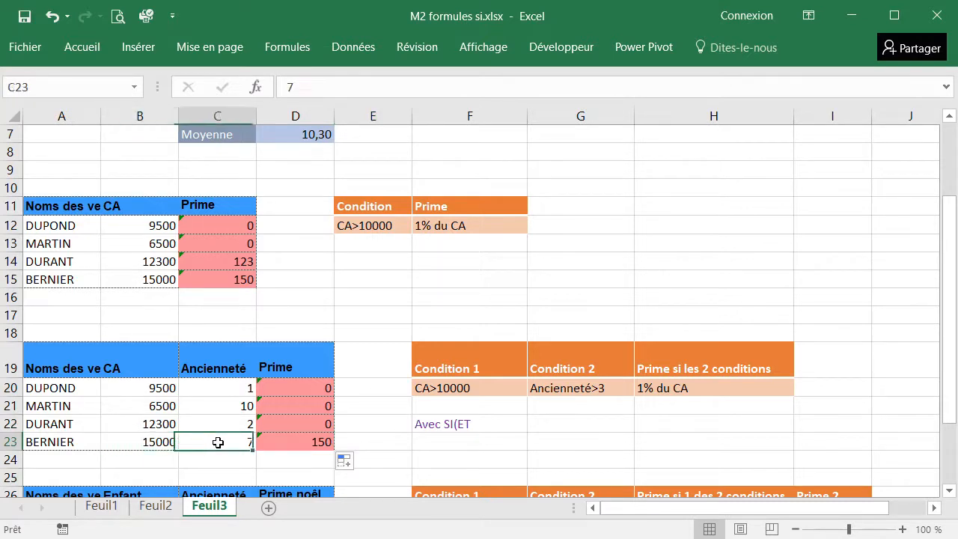
click(289, 442)
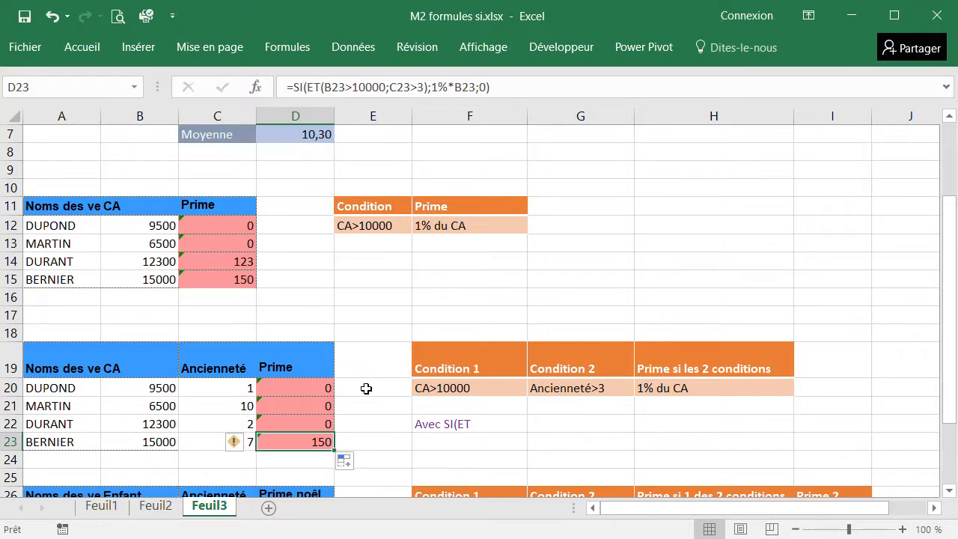
Start an SI formula with a nested OU in D27 of the Prime noël column, with B27>2 as the first condition
scroll(367, 388, down, 1)
scroll(366, 362, down, 2)
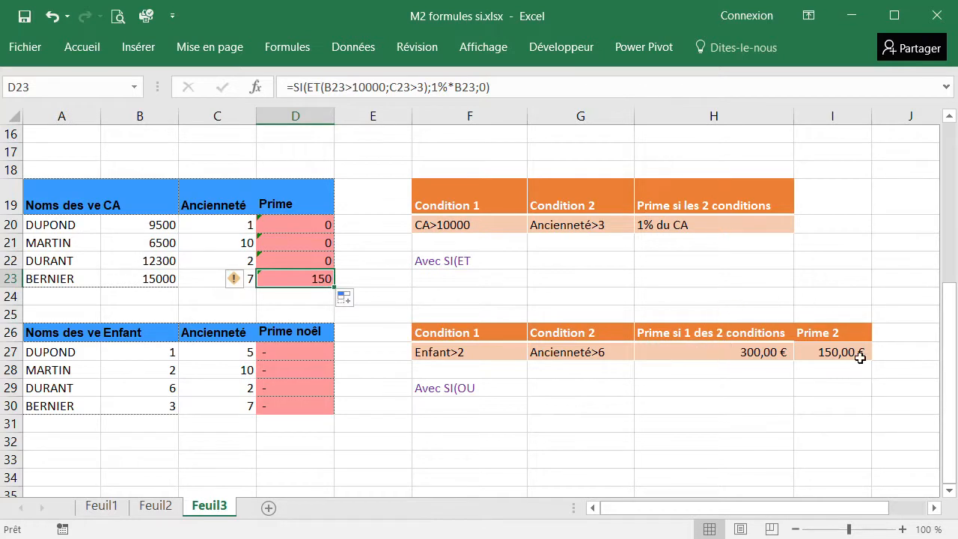
click(287, 356)
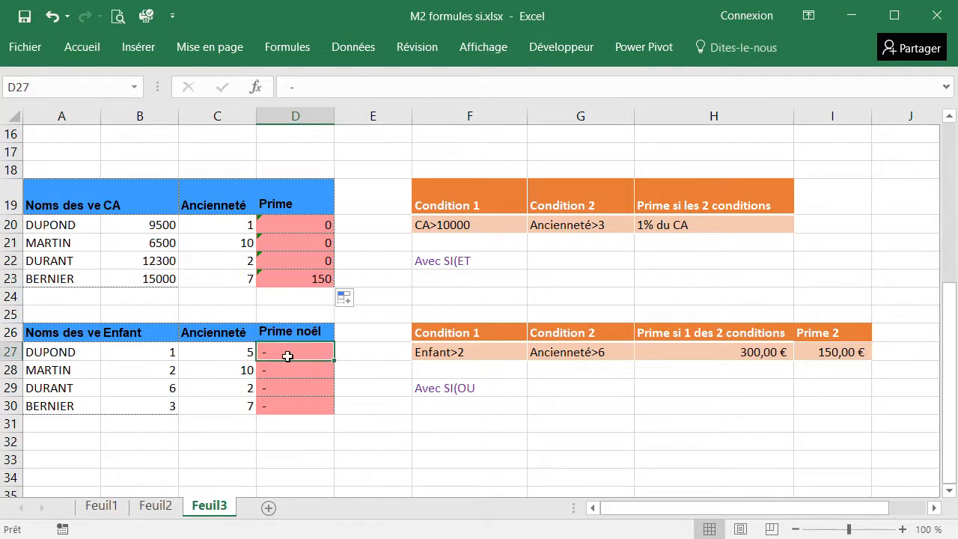
text(=)
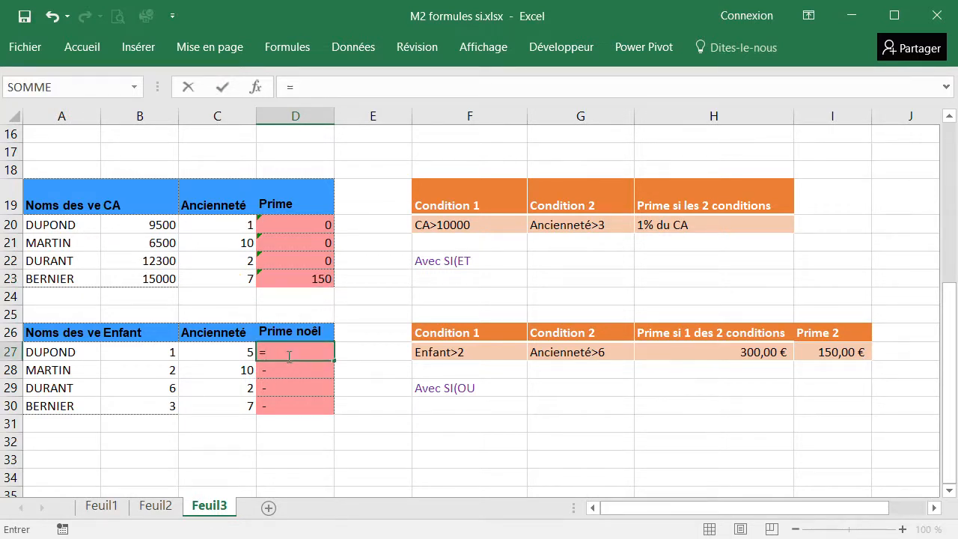
text(si()
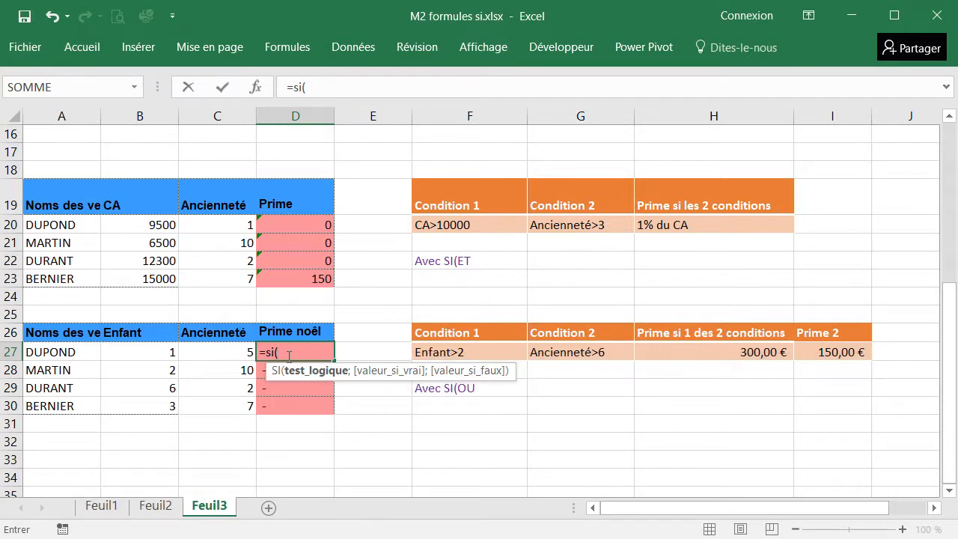
text(ou)
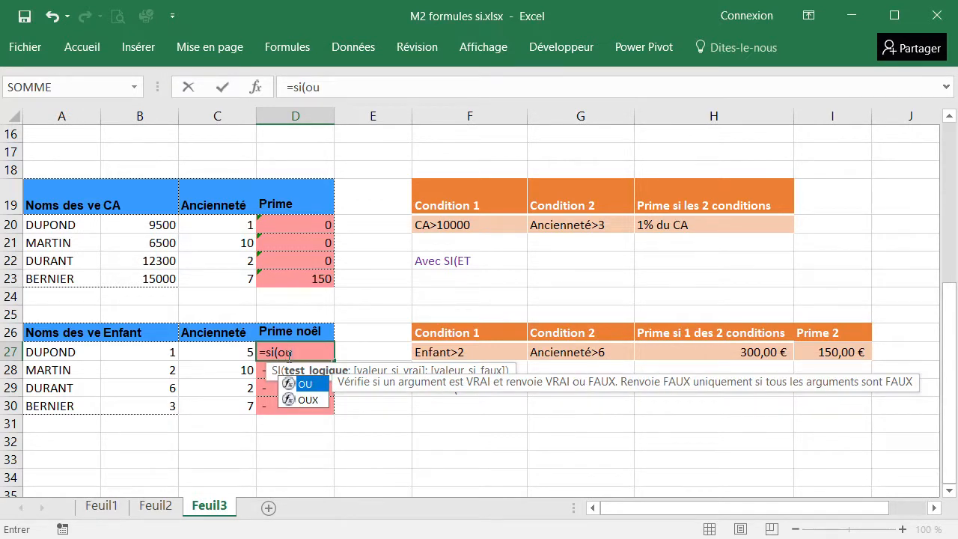
text(()
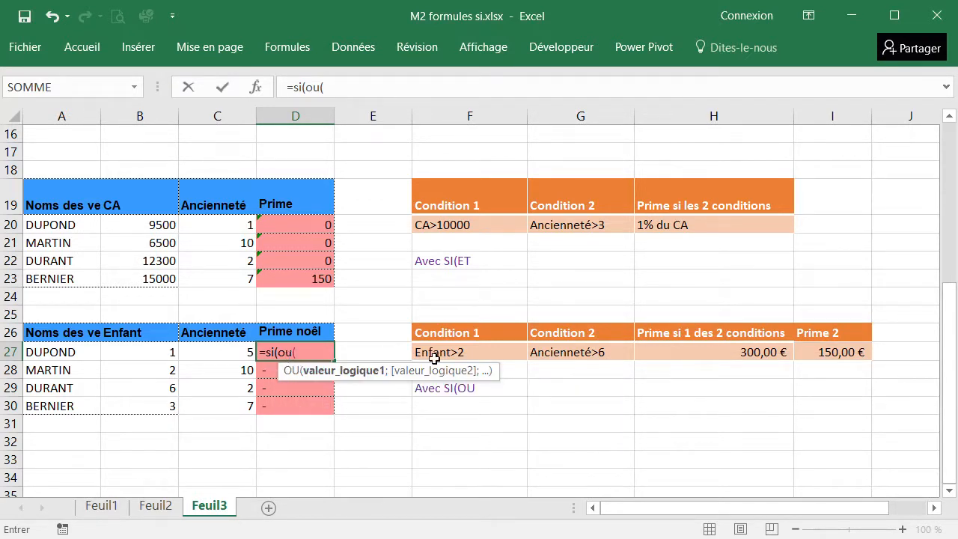
click(157, 353)
text(>2)
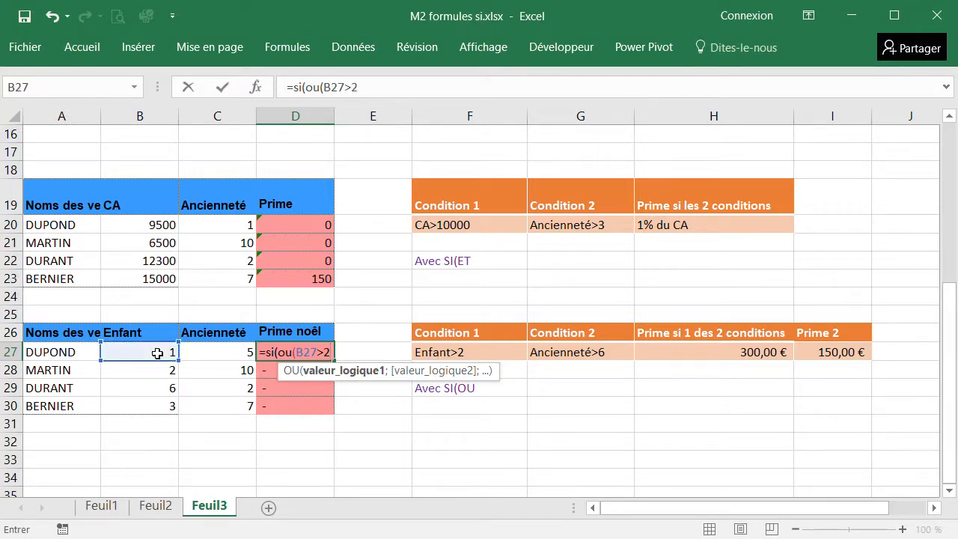
Add C27>6 as the second condition of the OU function in D27, close its parenthesis and begin the value-if-true argument
text(;)
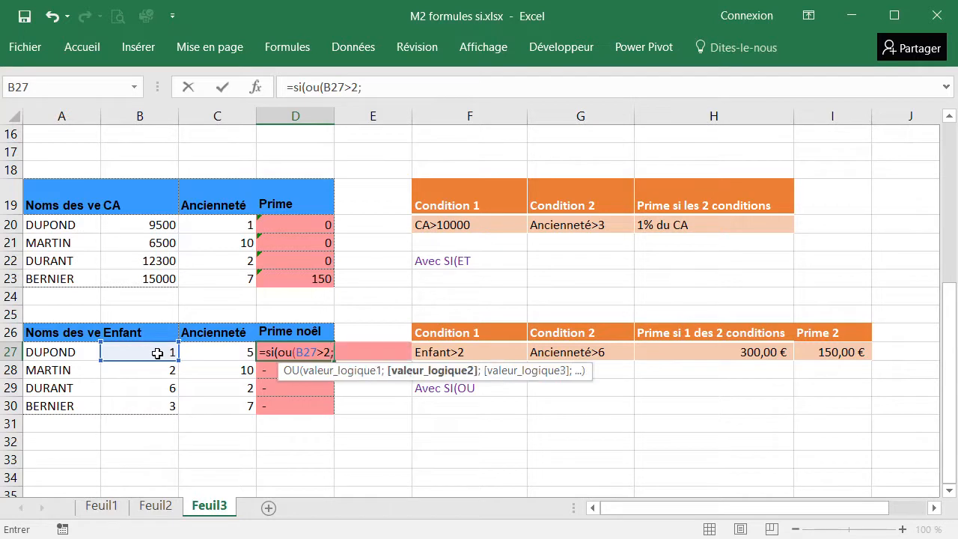
click(210, 353)
text(>6)
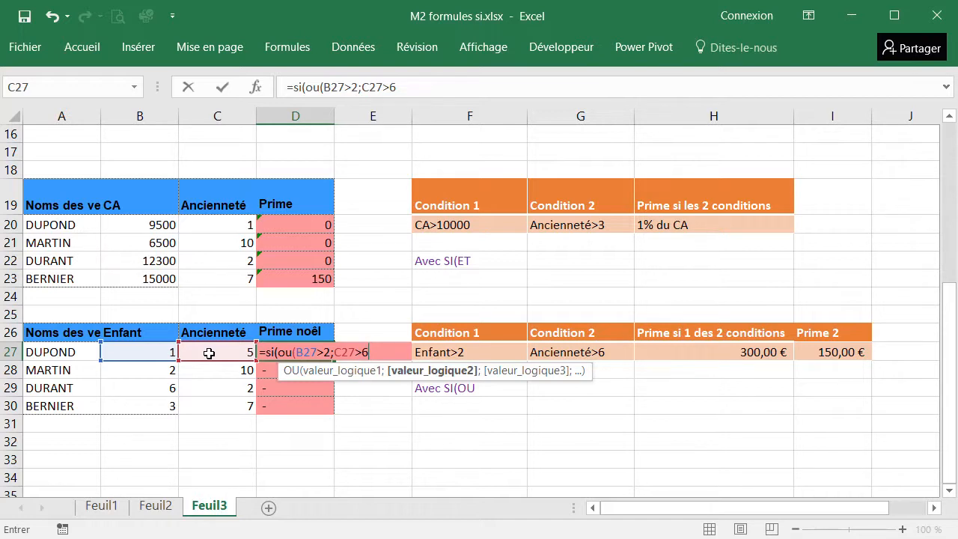
text())
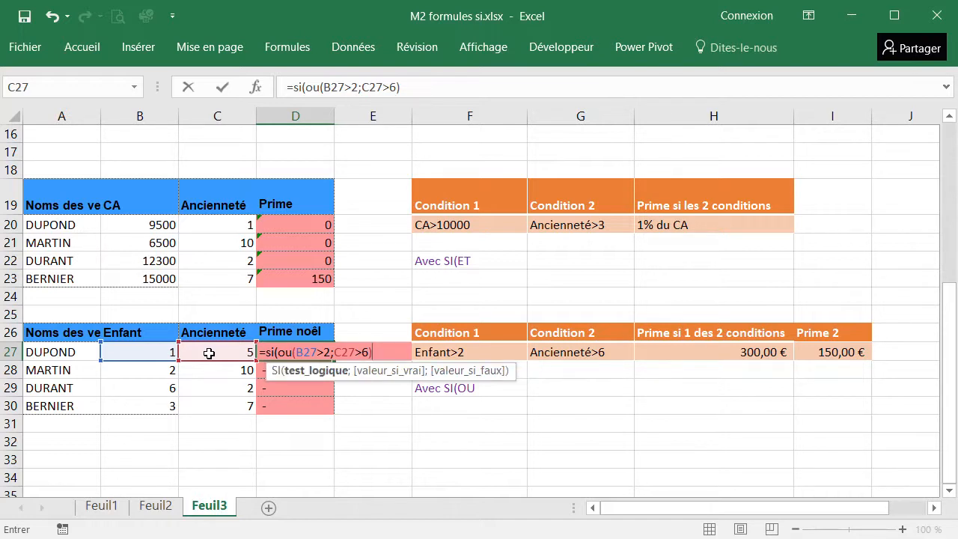
text(;)
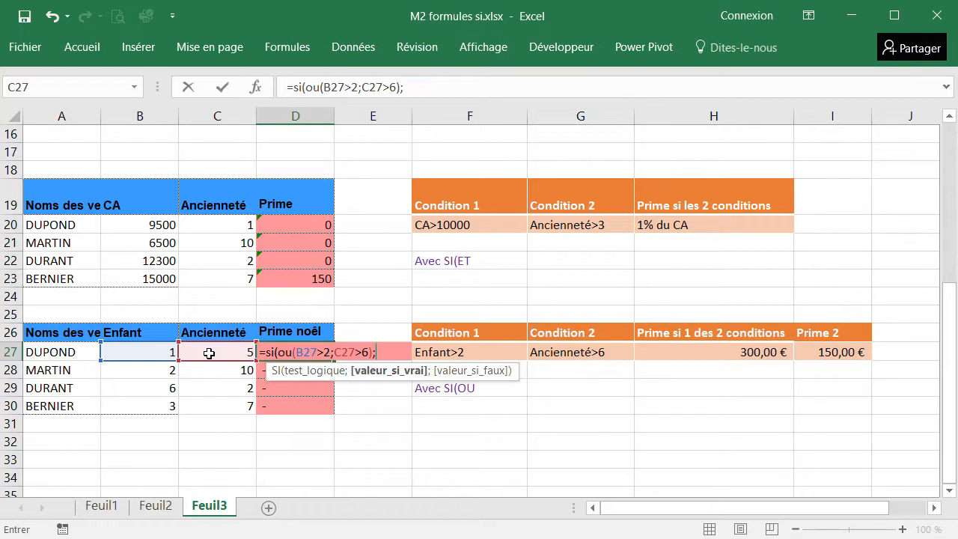
text(300;)
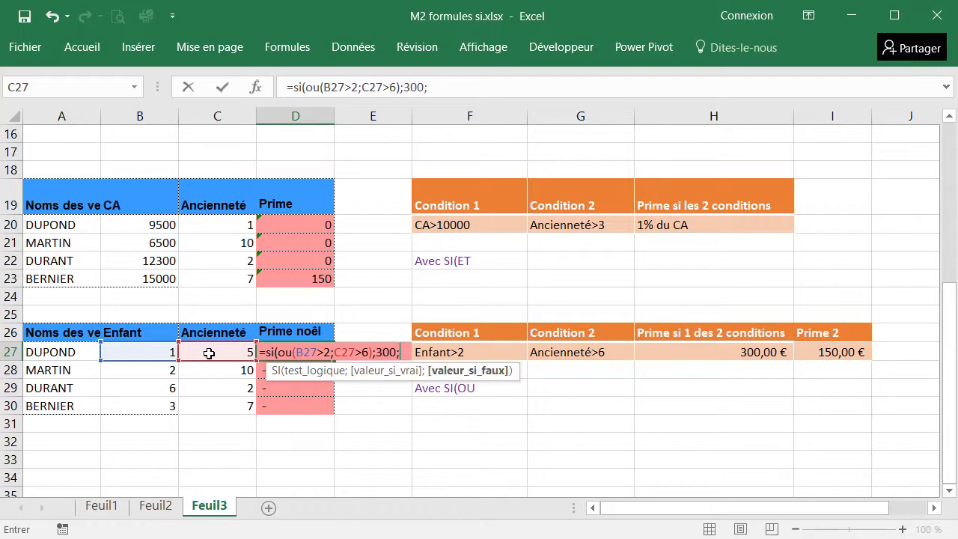
text(150)
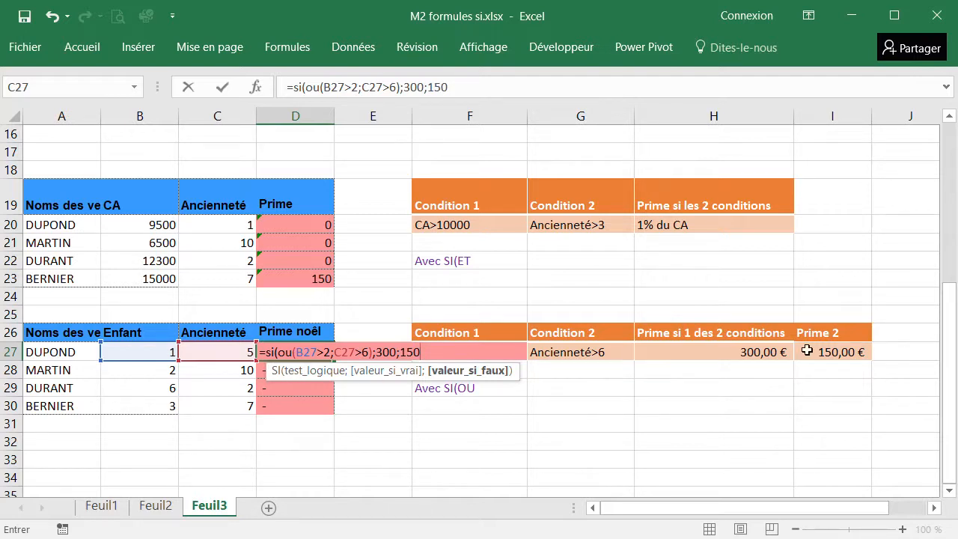
key(BackSpace)
key(BackSpace)
key(BackSpace)
key(BackSpace)
key(BackSpace)
key(BackSpace)
key(BackSpace)
Complete the D27 formula with H27 as the value if true and I27 as the value if false
click(758, 353)
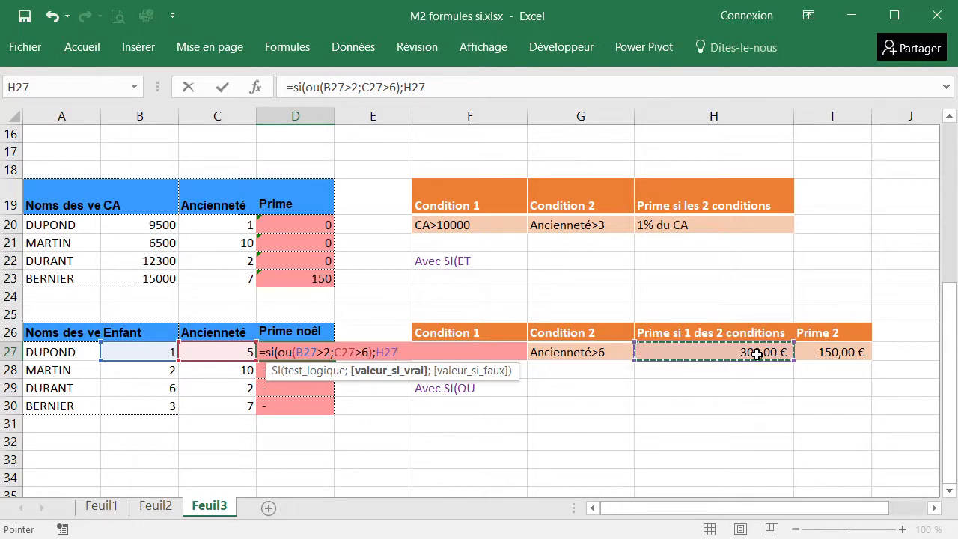
text(;)
click(827, 351)
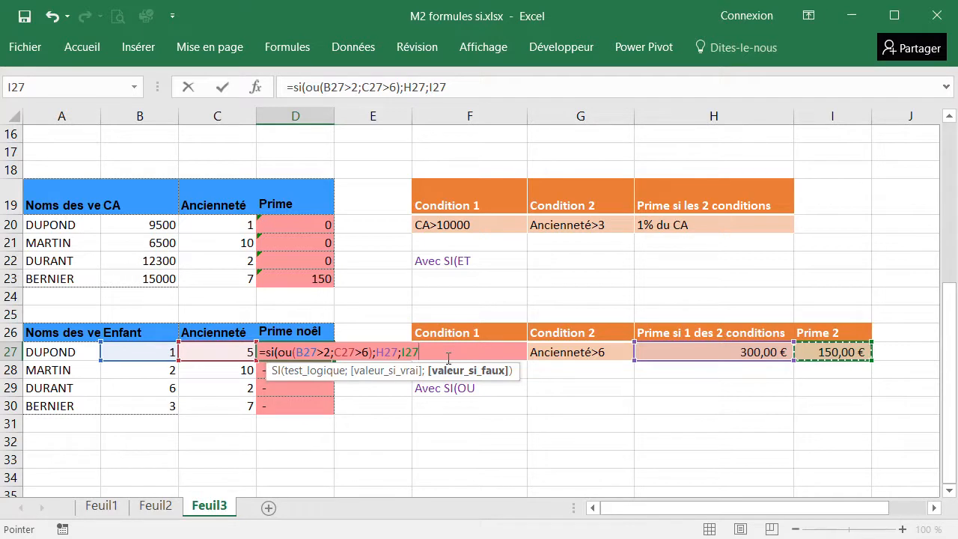
text())
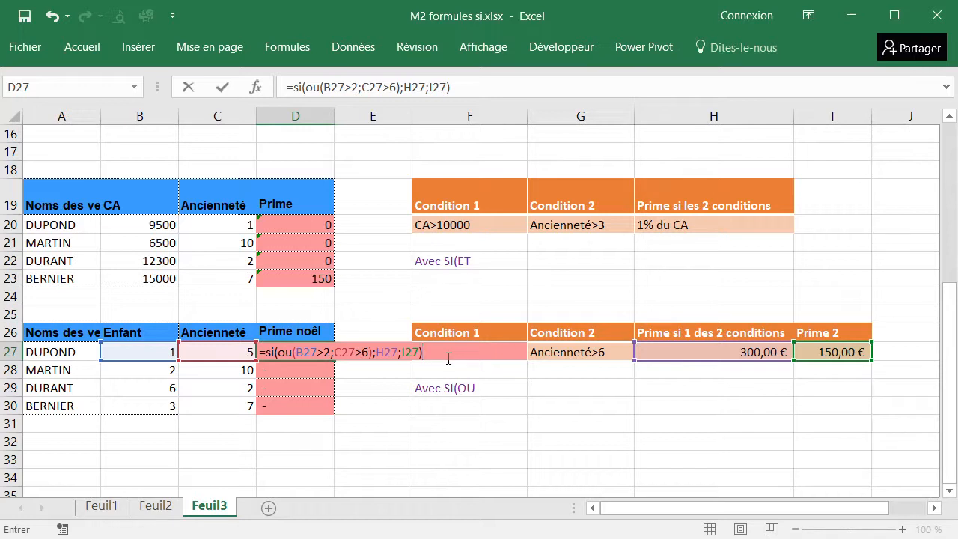
key(Return)
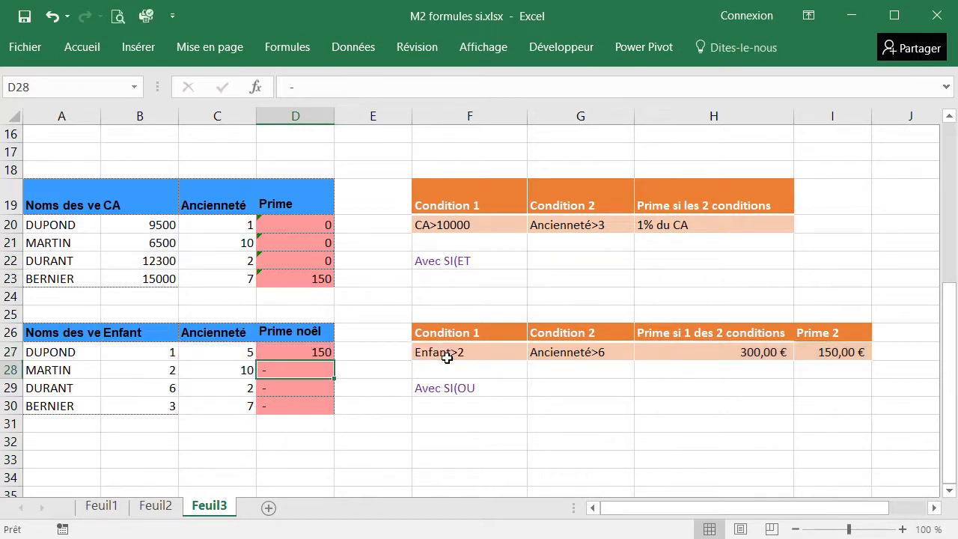
Fill the Prime noël formula with its relative references from D27 down through D30
click(316, 351)
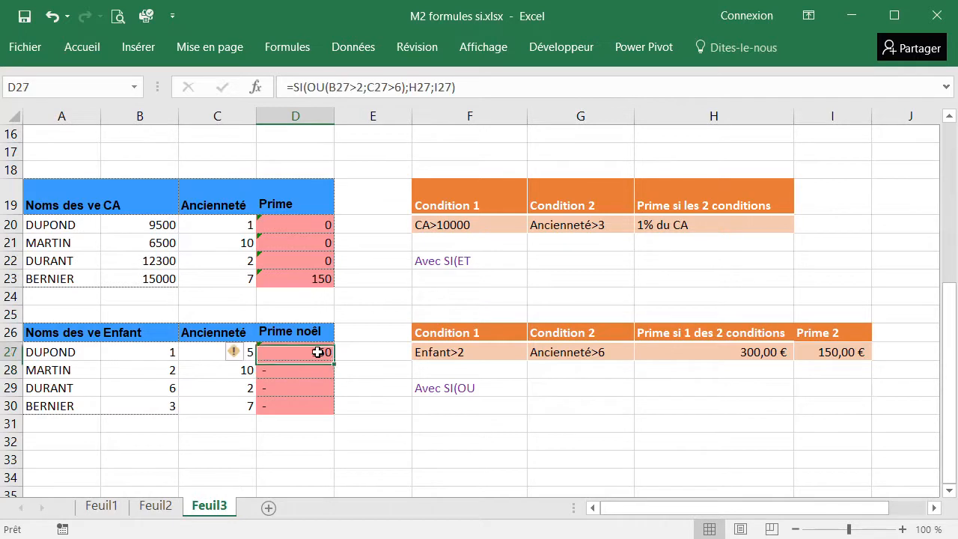
drag(335, 361, 334, 412)
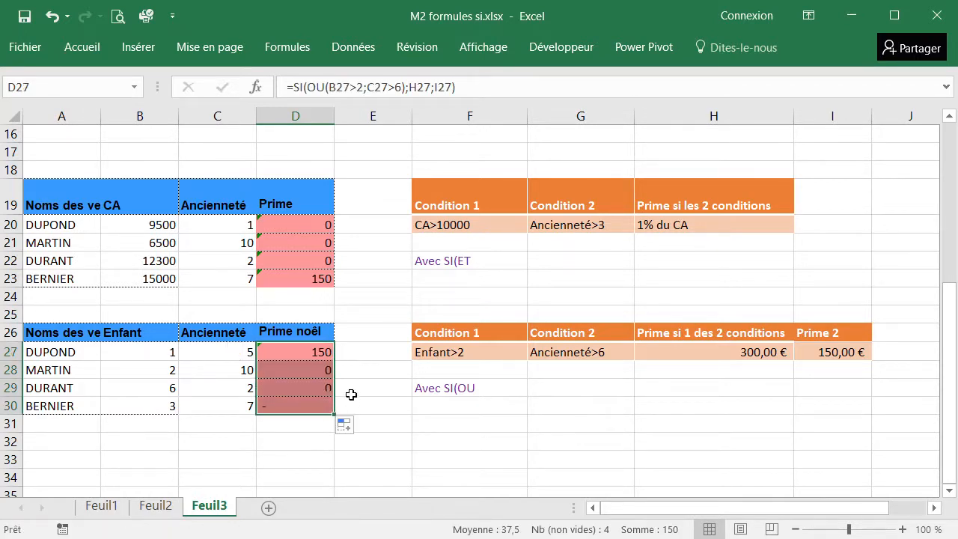
click(374, 386)
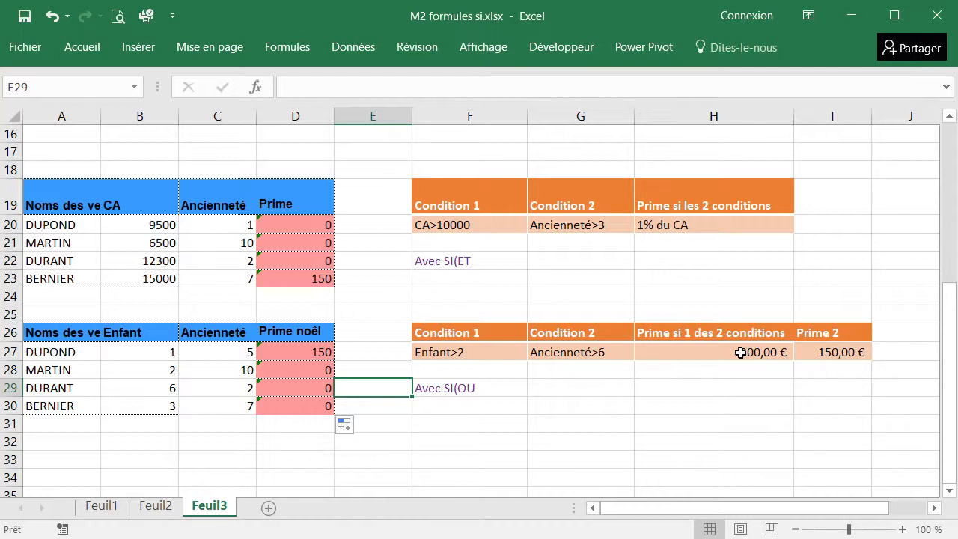
Set the Prime 2 amount in I27 to 200
click(825, 350)
text(200)
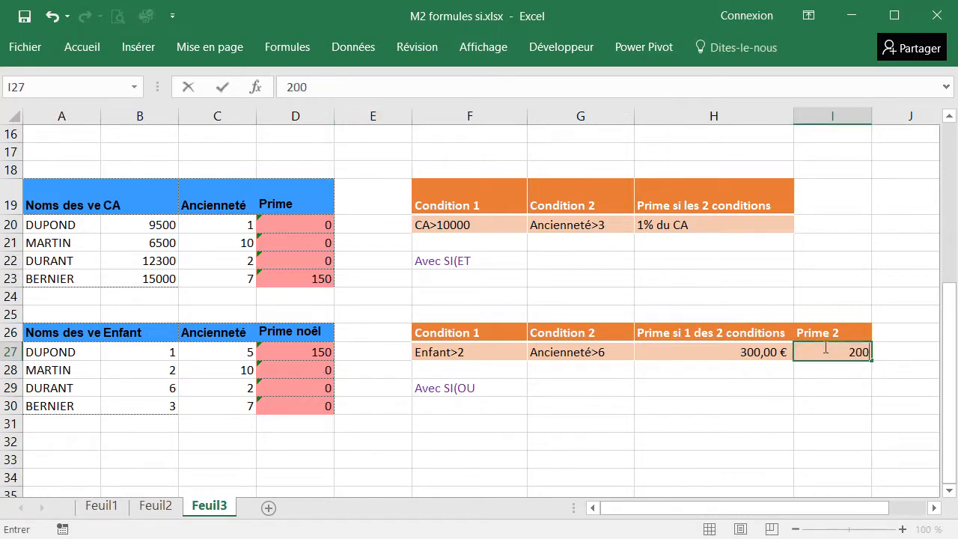
key(Return)
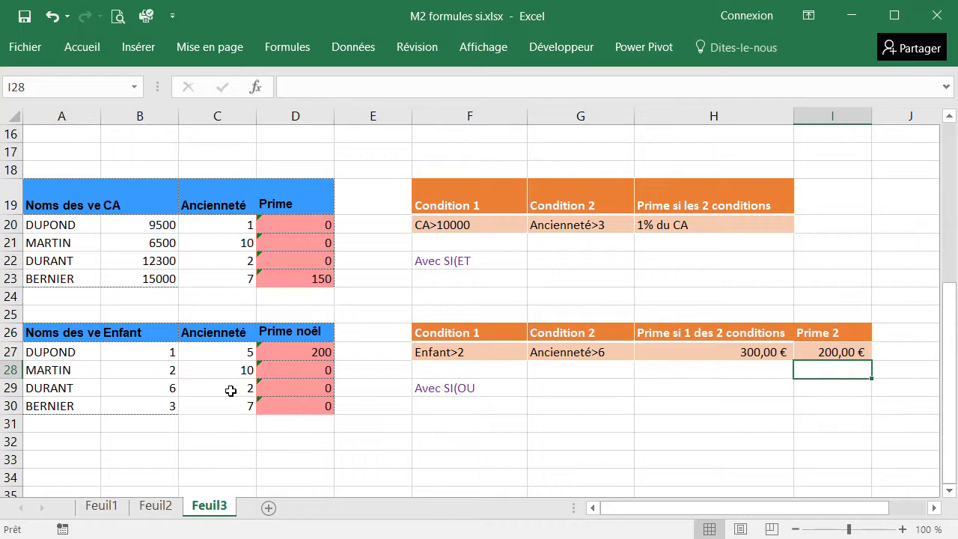
Examine the cell references used by the Prime noël formulas in D27, D29 and D30
click(292, 405)
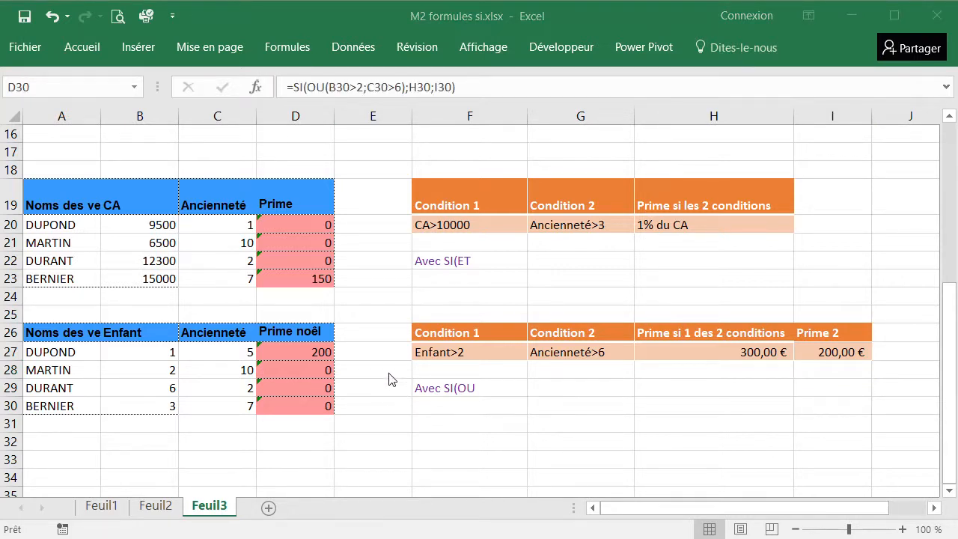
click(161, 386)
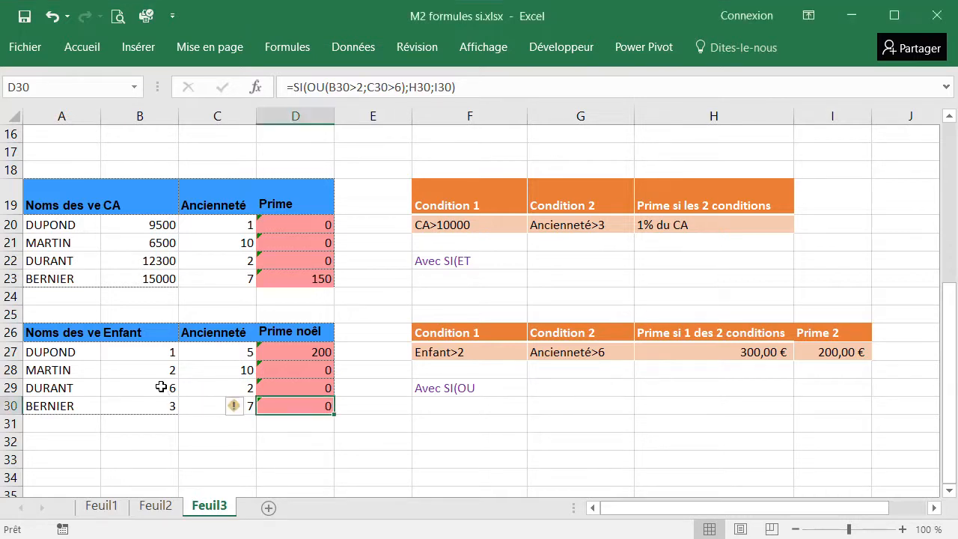
click(161, 386)
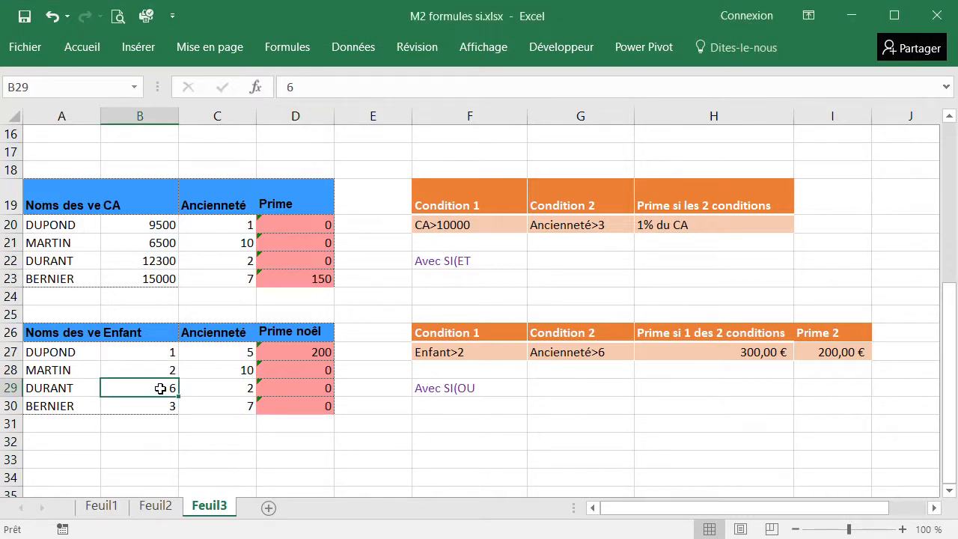
click(291, 351)
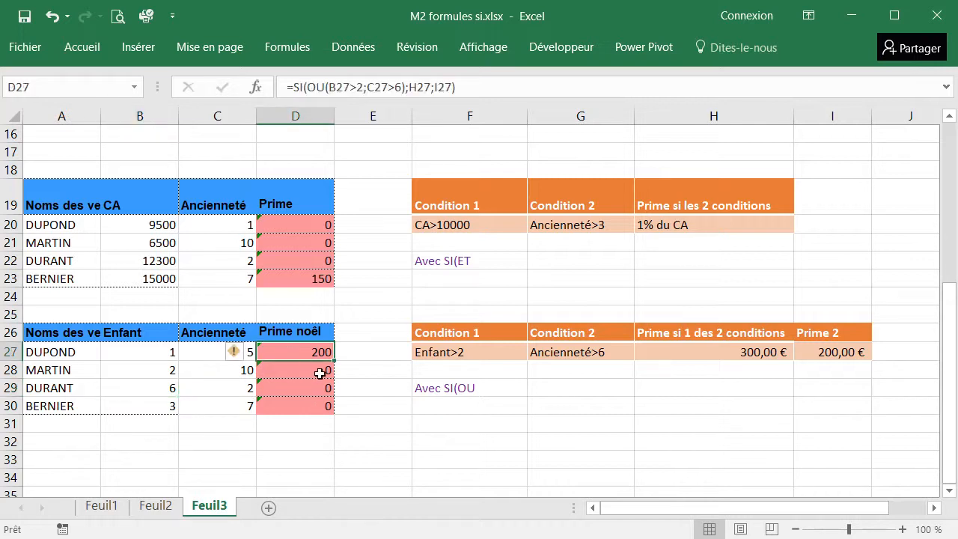
click(418, 88)
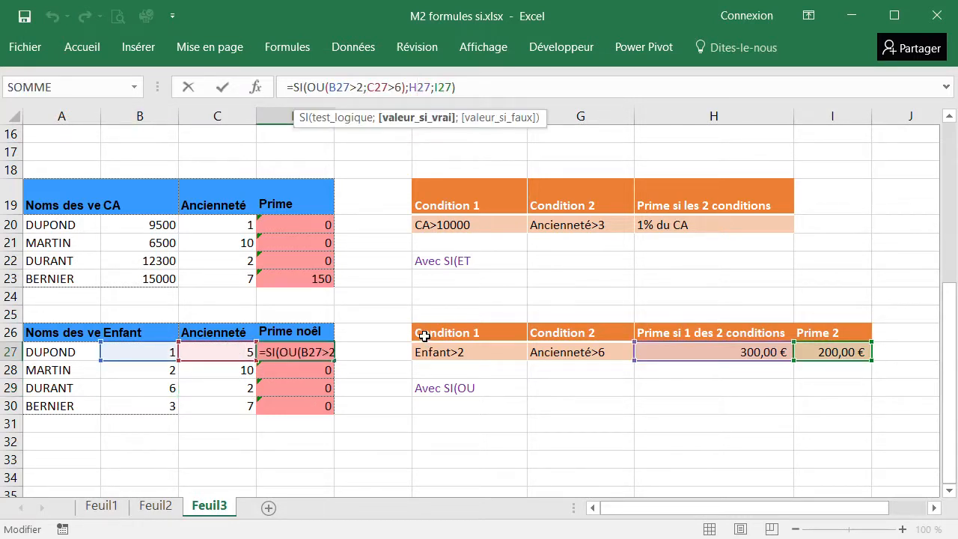
key(Return)
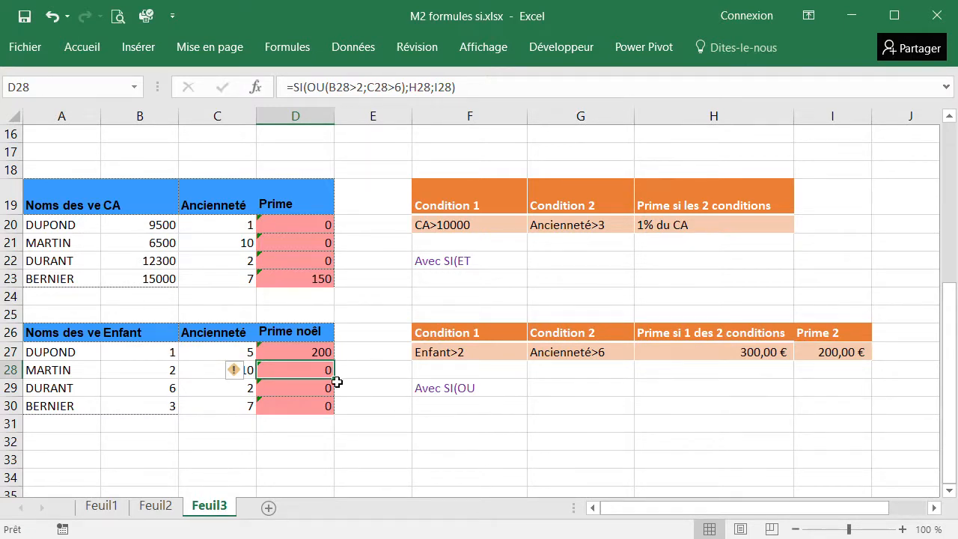
click(296, 388)
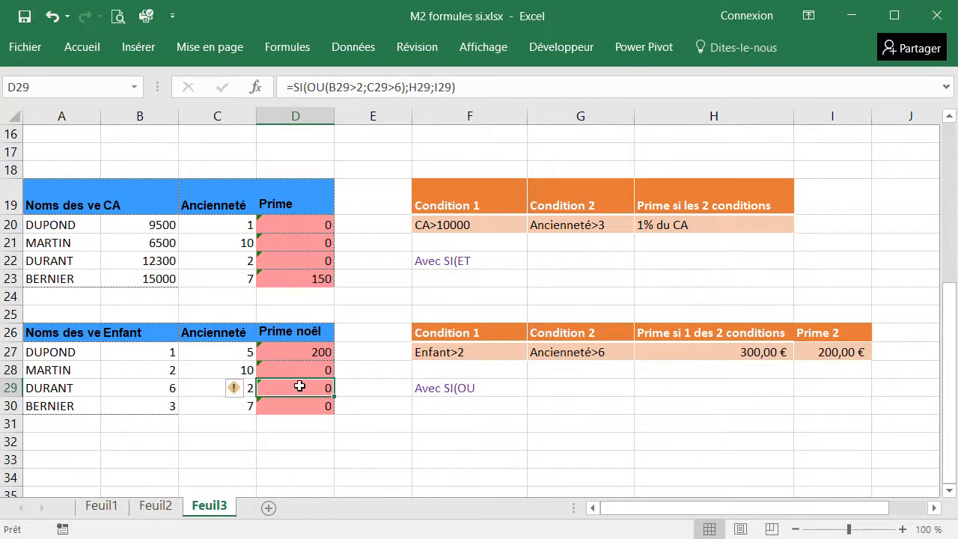
click(389, 86)
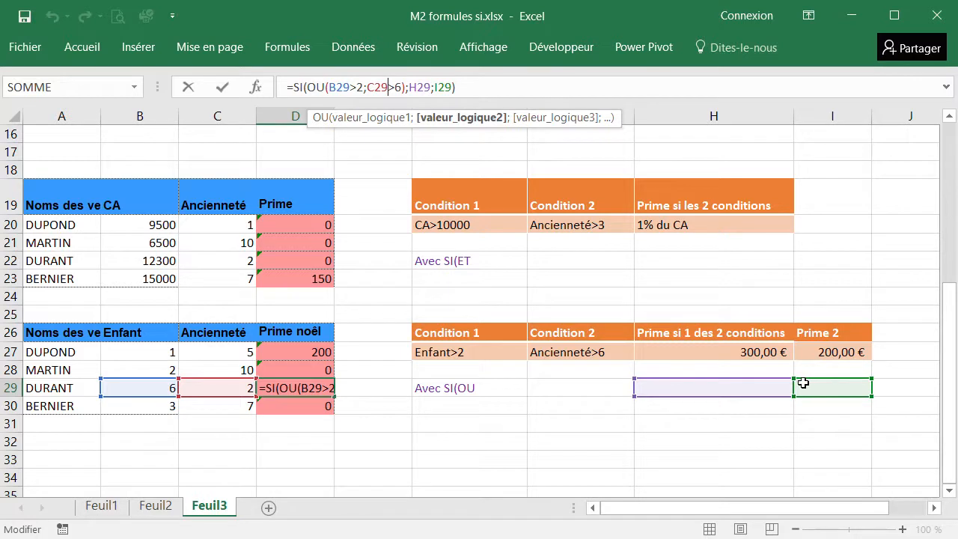
key(Return)
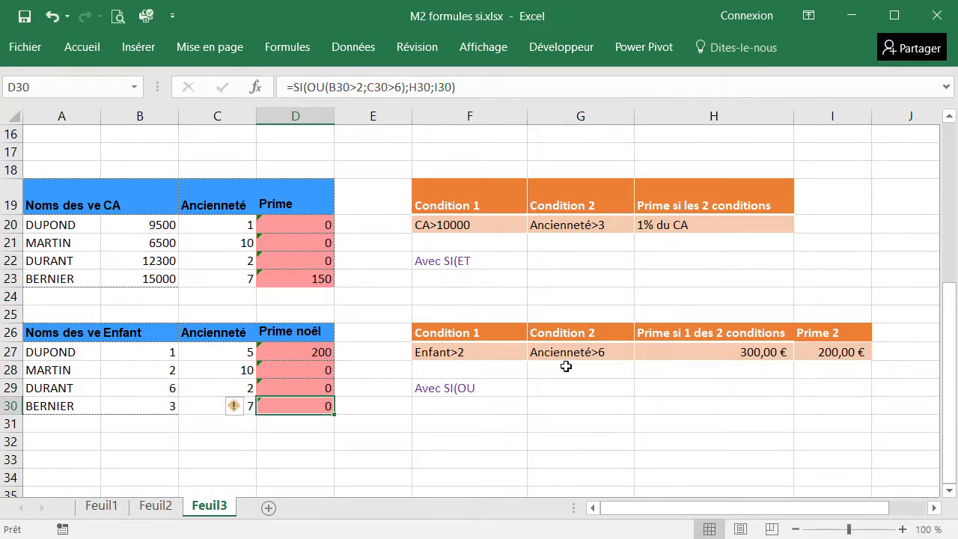
Make the bonus references in the D27 formula absolute, as $H$27 and $I$27
click(314, 353)
click(421, 89)
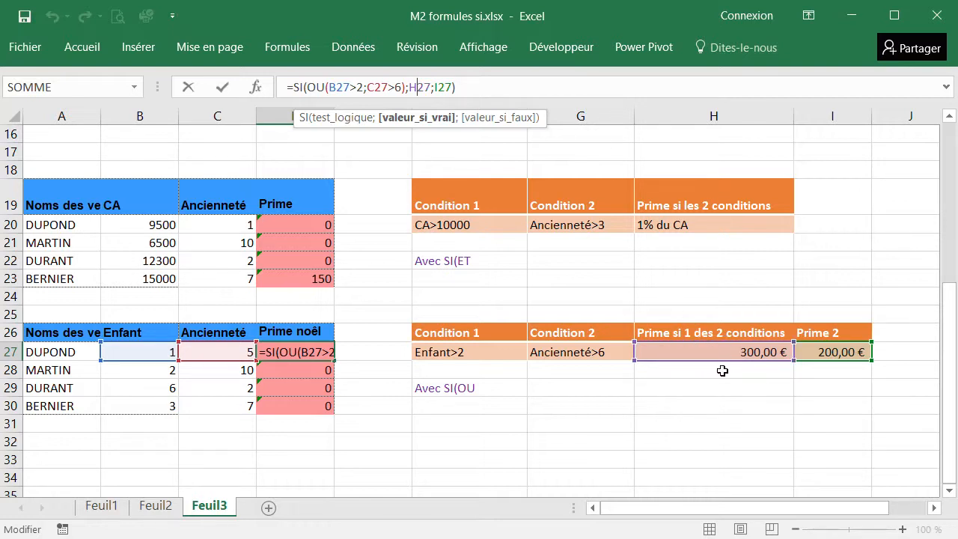
click(426, 118)
key(F4)
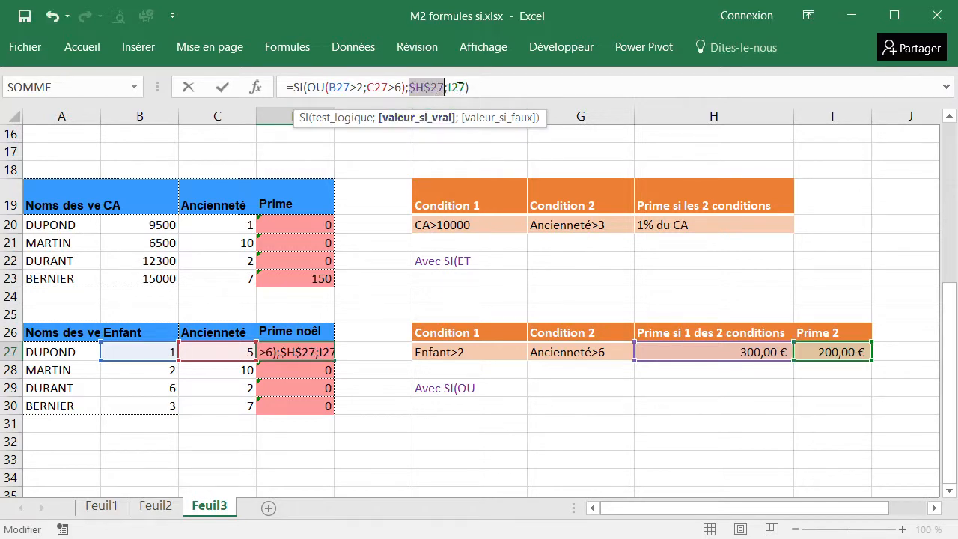
click(466, 117)
key(F4)
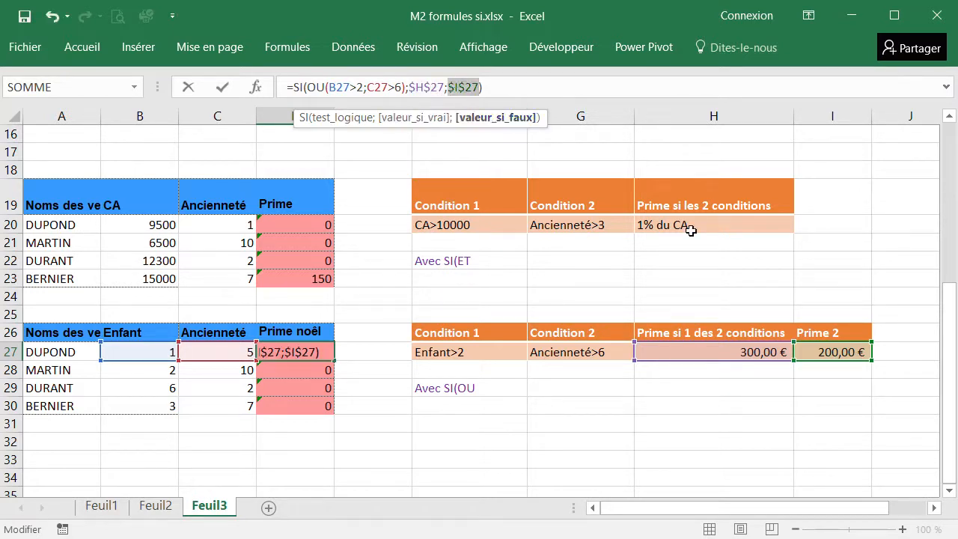
key(Return)
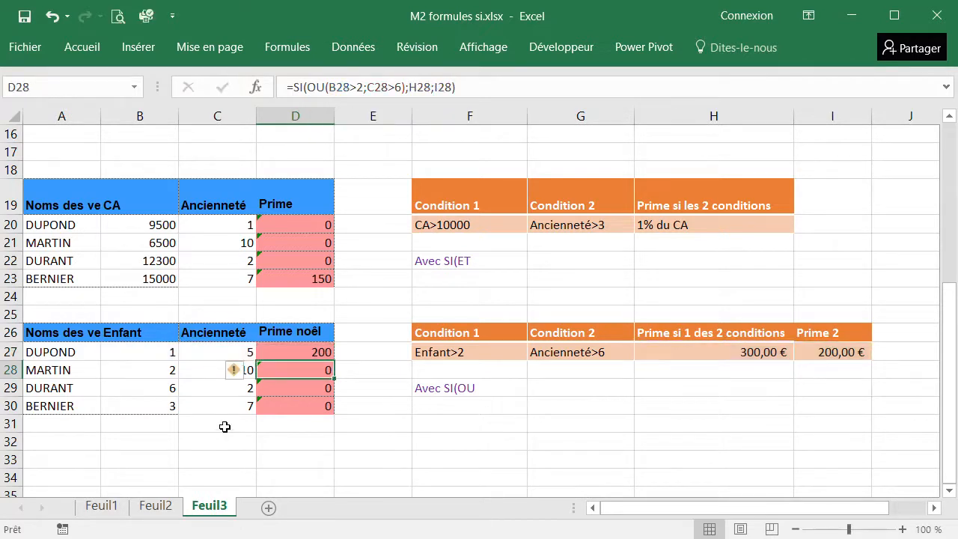
Fill the Prime noël formula with absolute references from D27 down through D30
click(306, 353)
drag(337, 361, 334, 411)
click(399, 443)
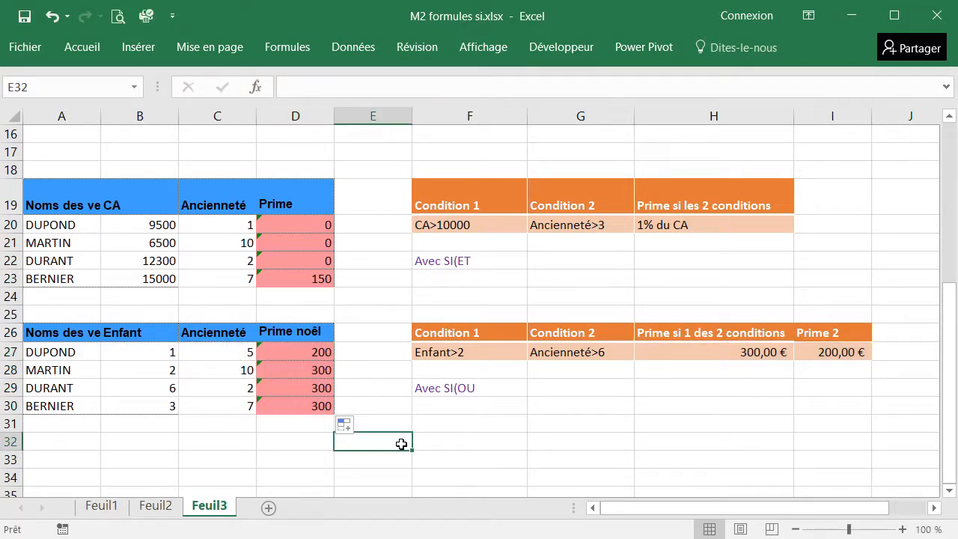